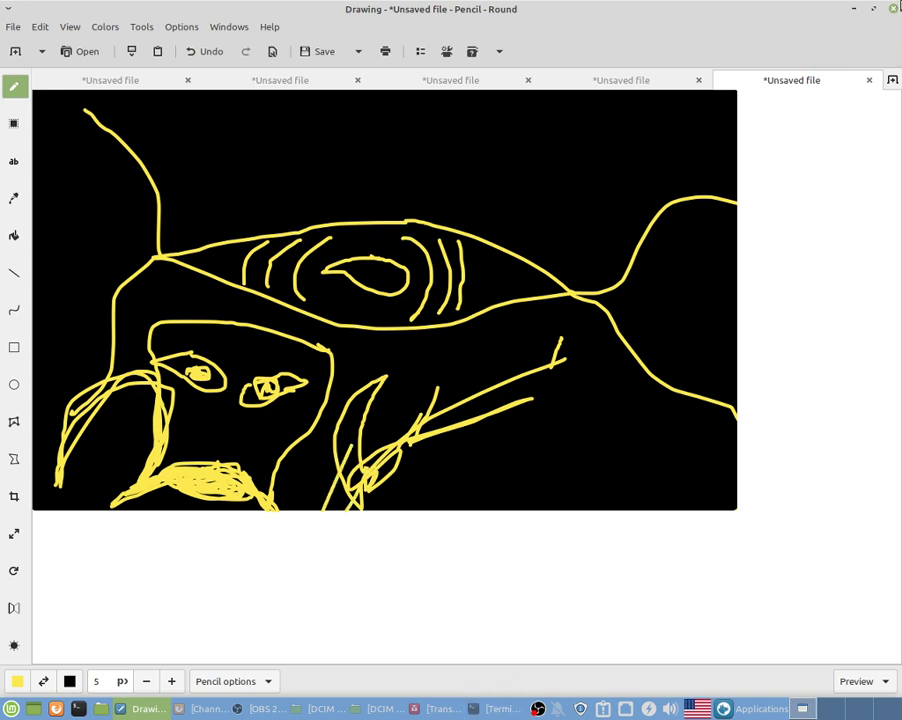
# - Close the Drawing window and discard the unsaved changes in all five pictures
pyautogui.click(893, 8)
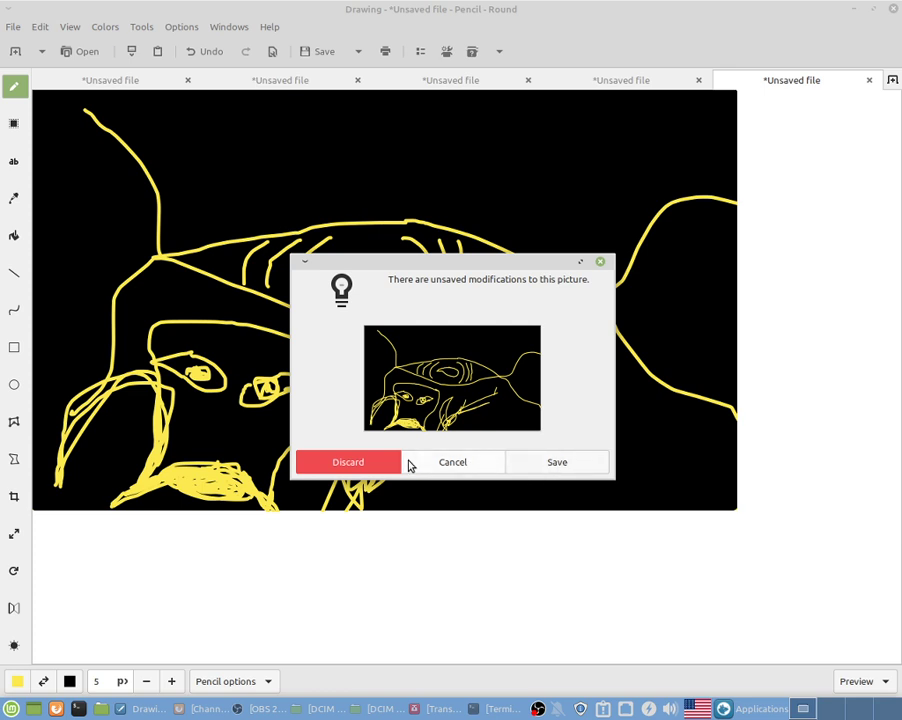
pyautogui.click(300, 462)
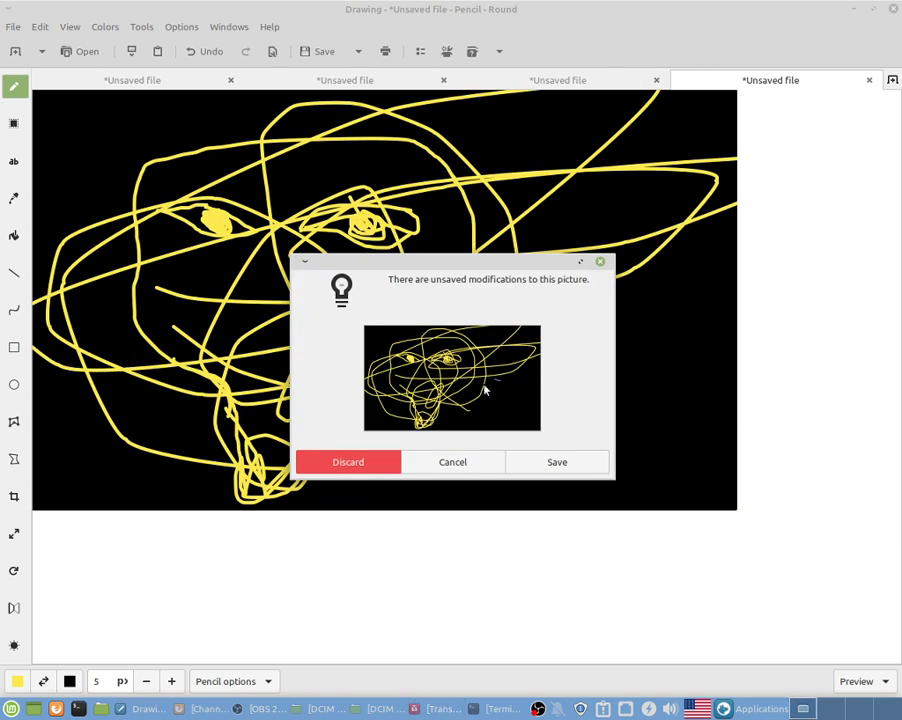
pyautogui.click(332, 468)
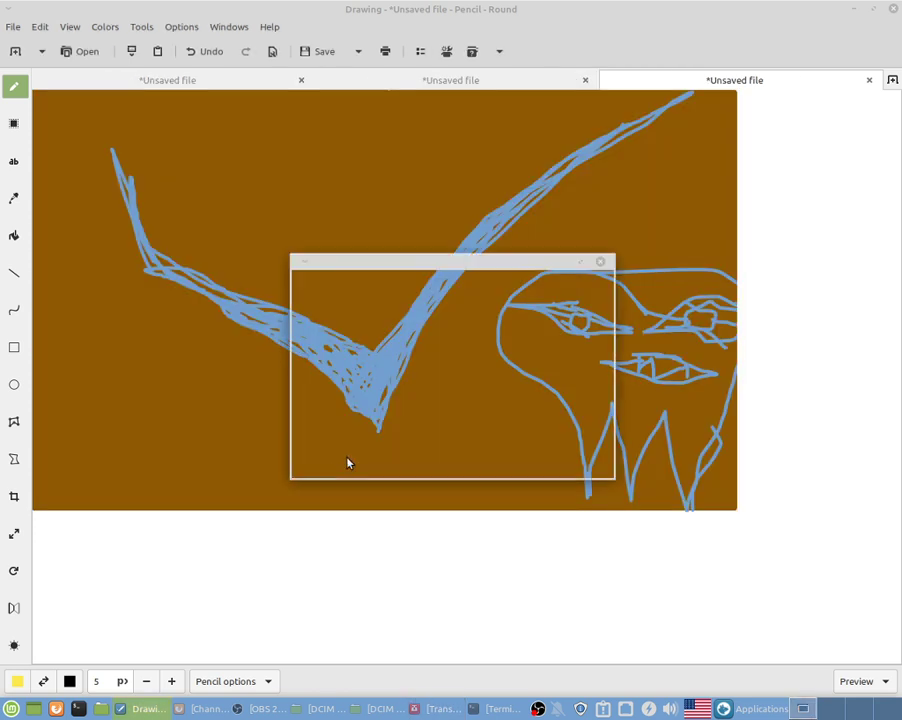
pyautogui.click(352, 464)
pyautogui.click(367, 470)
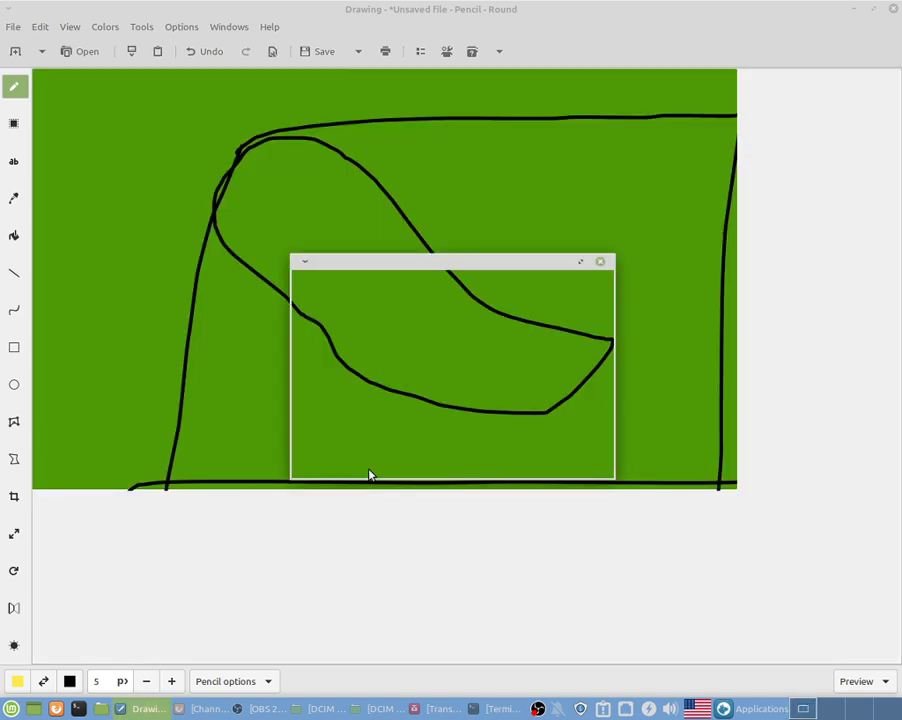
pyautogui.click(368, 470)
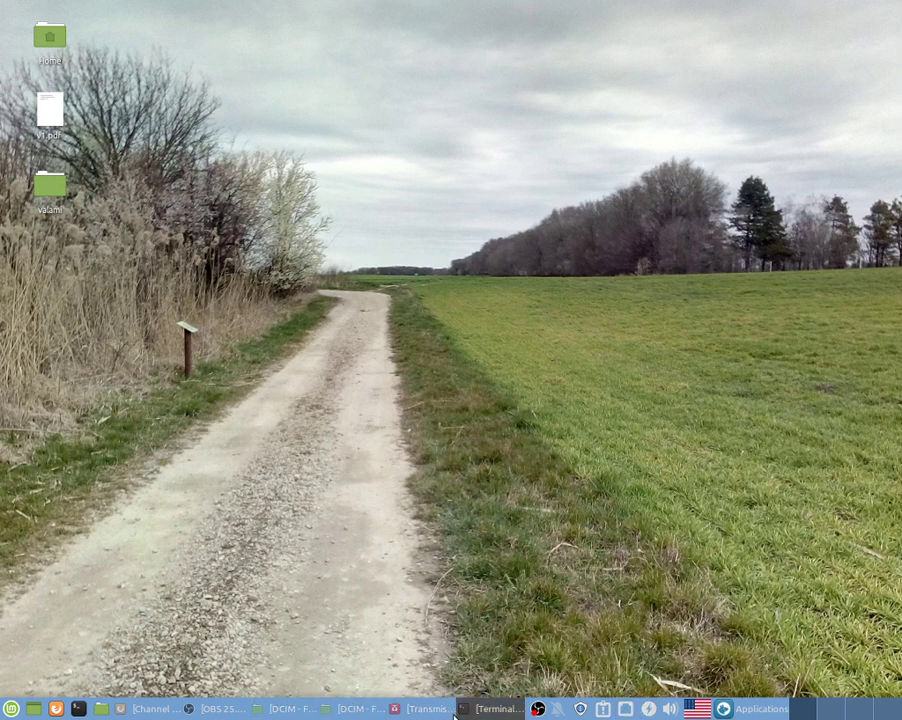
# - Launch Pencil2D from the multimedia applications and maximize its window
pyautogui.click(715, 712)
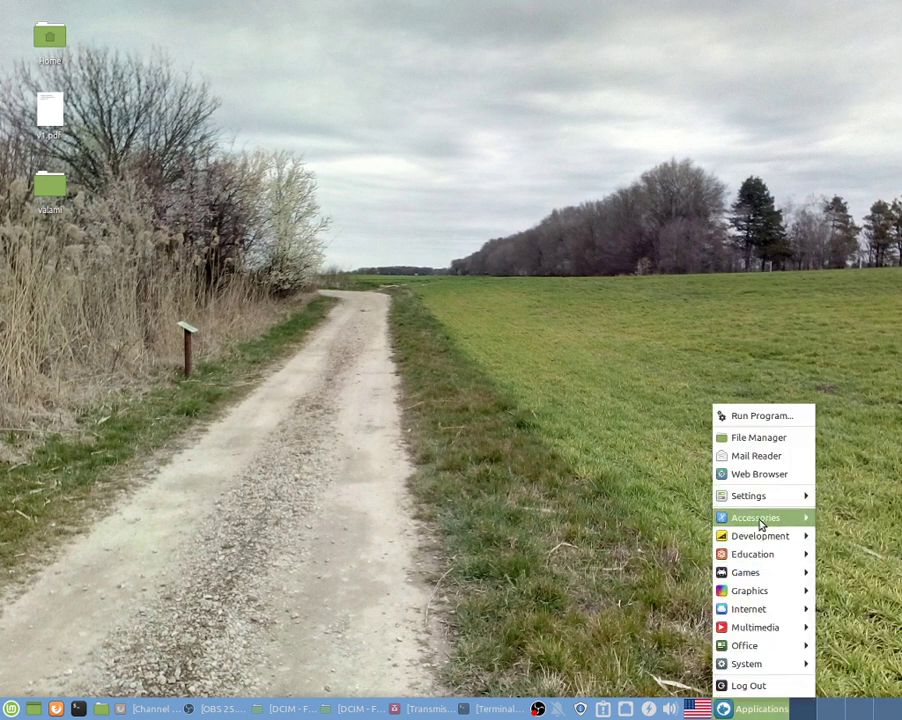
pyautogui.moveTo(759, 525)
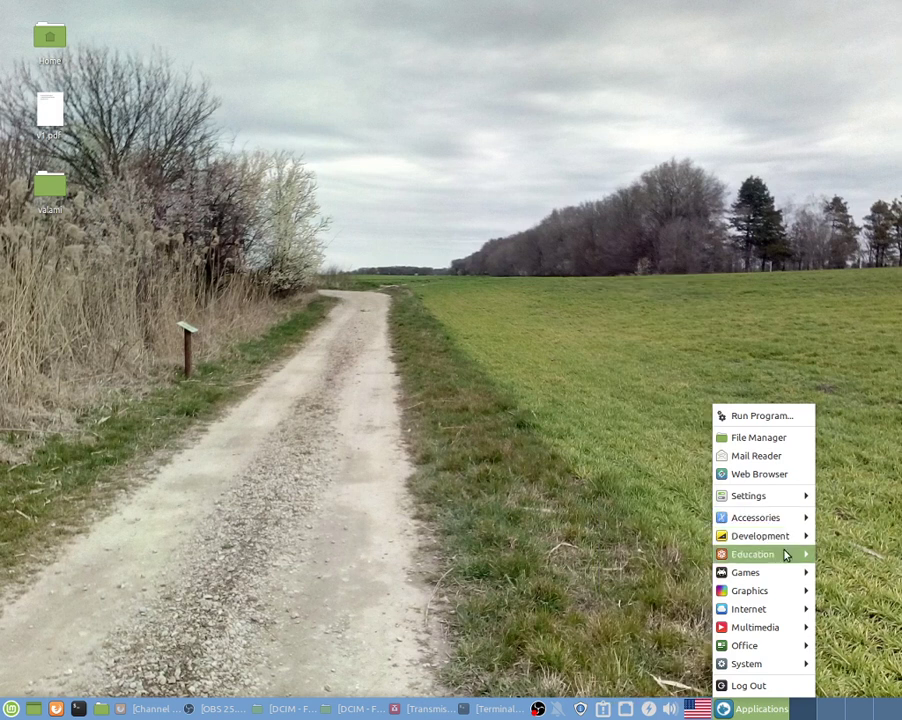
pyautogui.moveTo(784, 558)
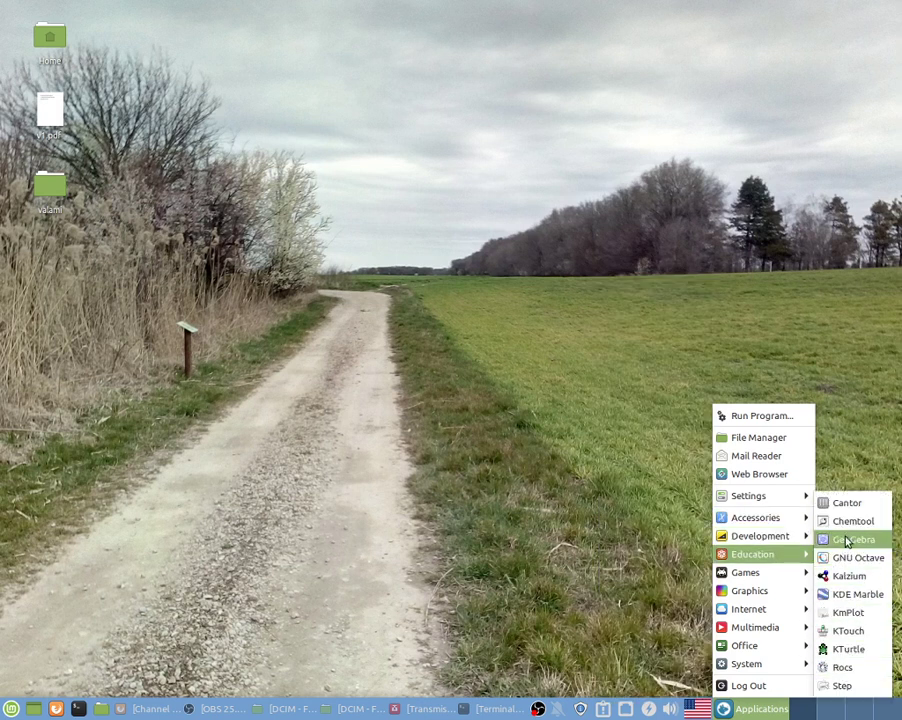
pyautogui.moveTo(810, 522)
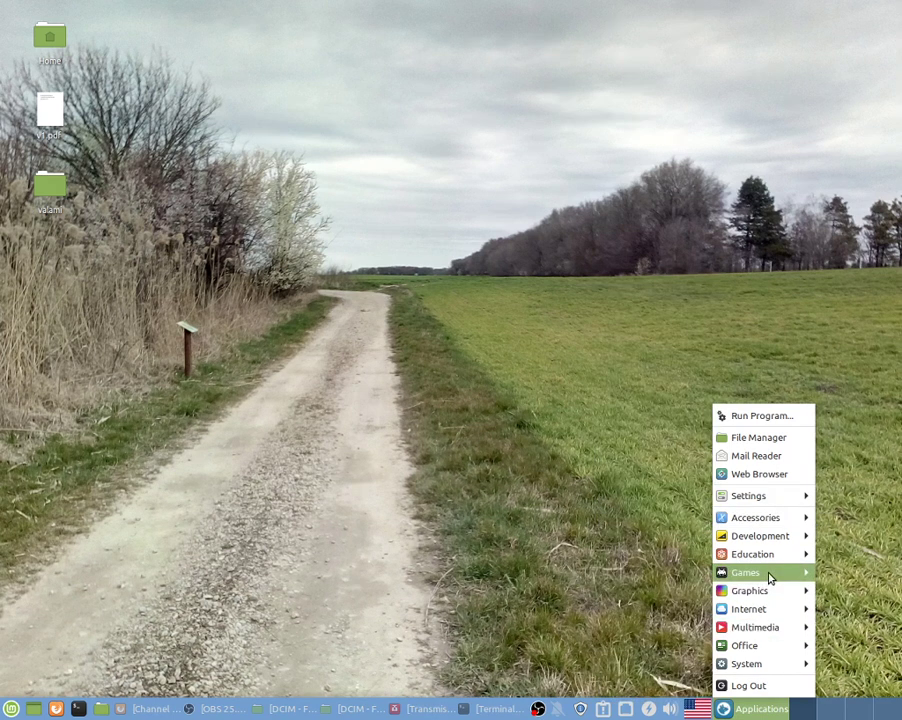
pyautogui.moveTo(786, 630)
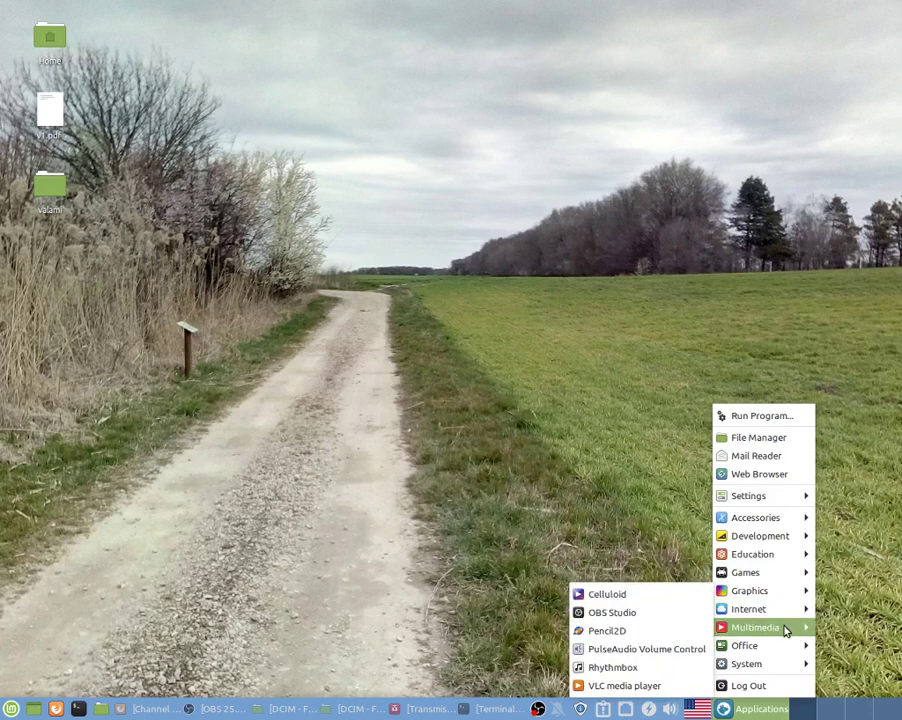
pyautogui.click(630, 631)
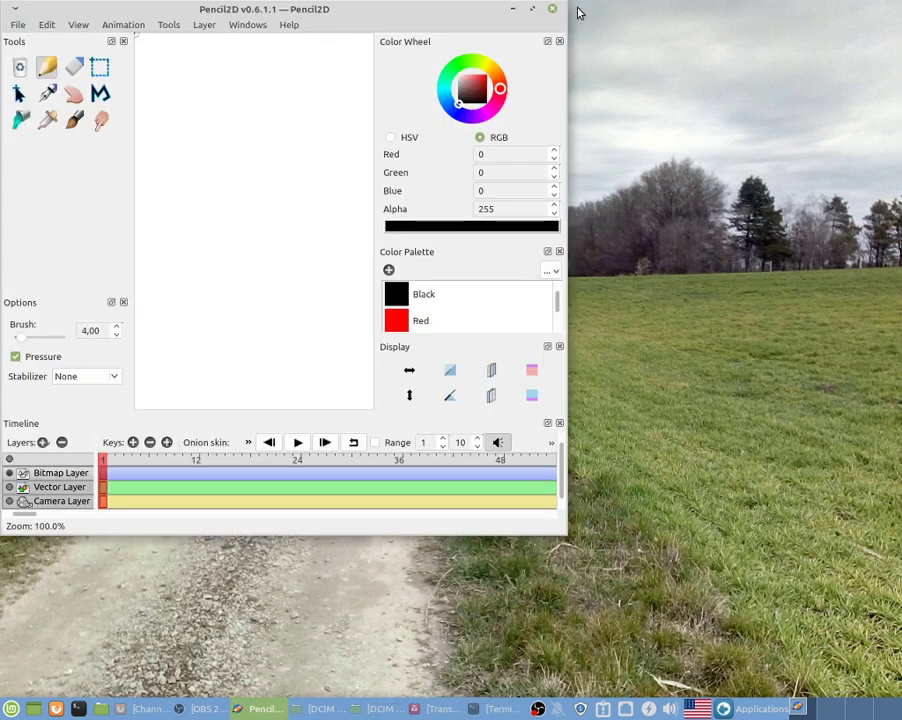
pyautogui.click(531, 9)
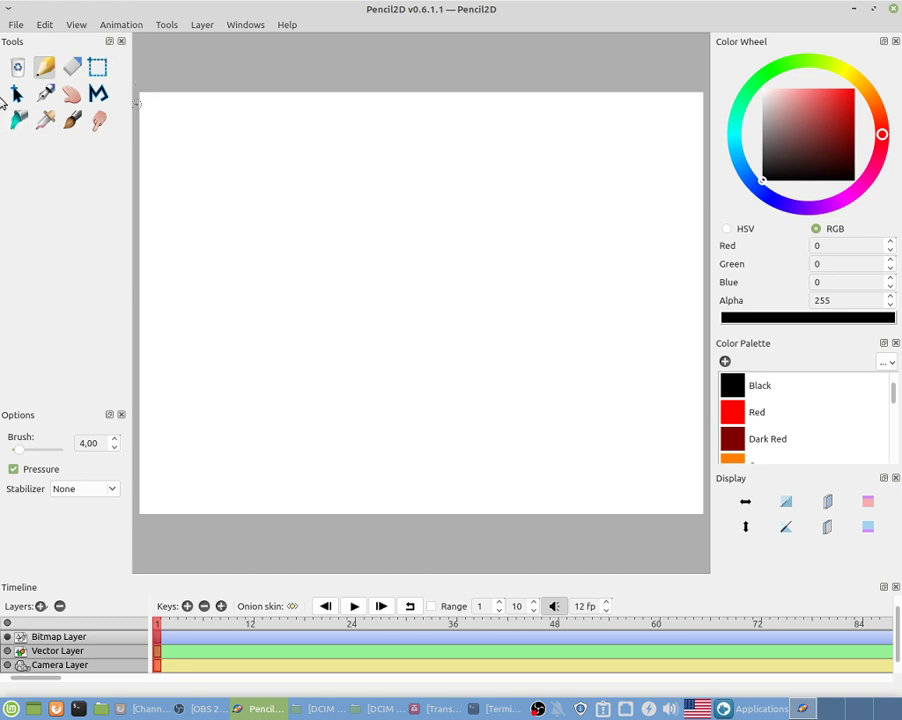
# - Sketch a long double-lined leaf shape with the Pencil tool in black, running diagonally from the canvas's lower left to its upper right
pyautogui.press('i')
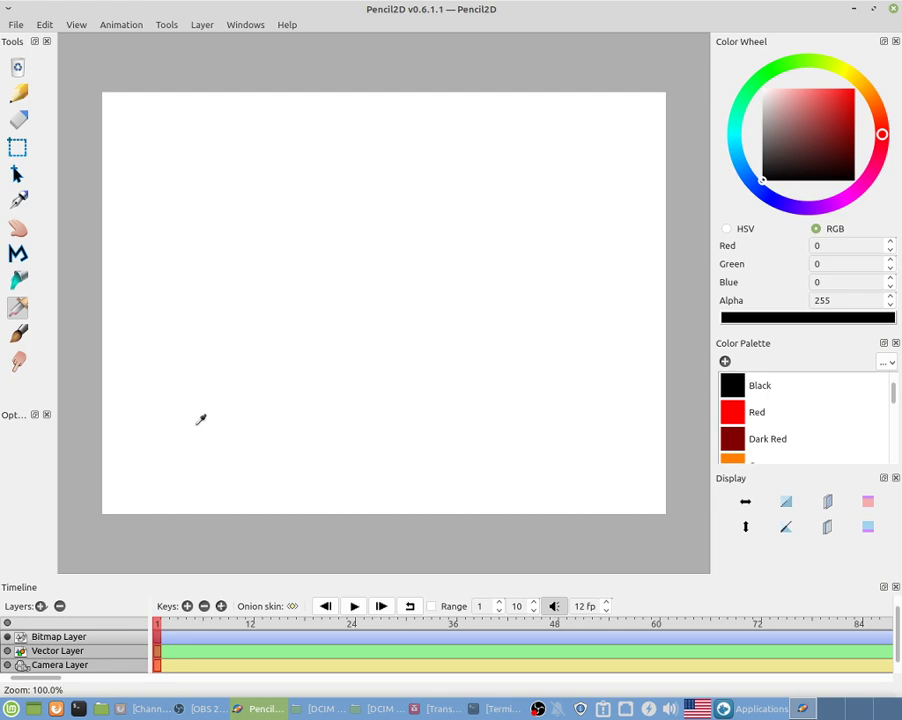
pyautogui.click(17, 203)
pyautogui.click(45, 66)
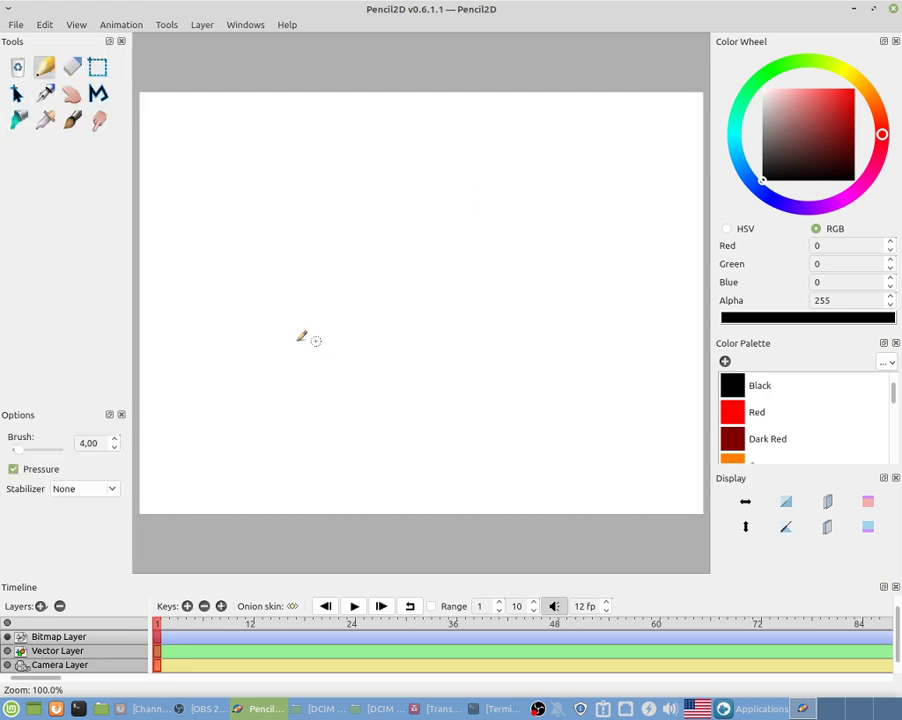
pyautogui.moveTo(282, 340)
pyautogui.mouseDown()
pyautogui.moveTo(477, 142)
pyautogui.moveTo(650, 100)
pyautogui.mouseUp()
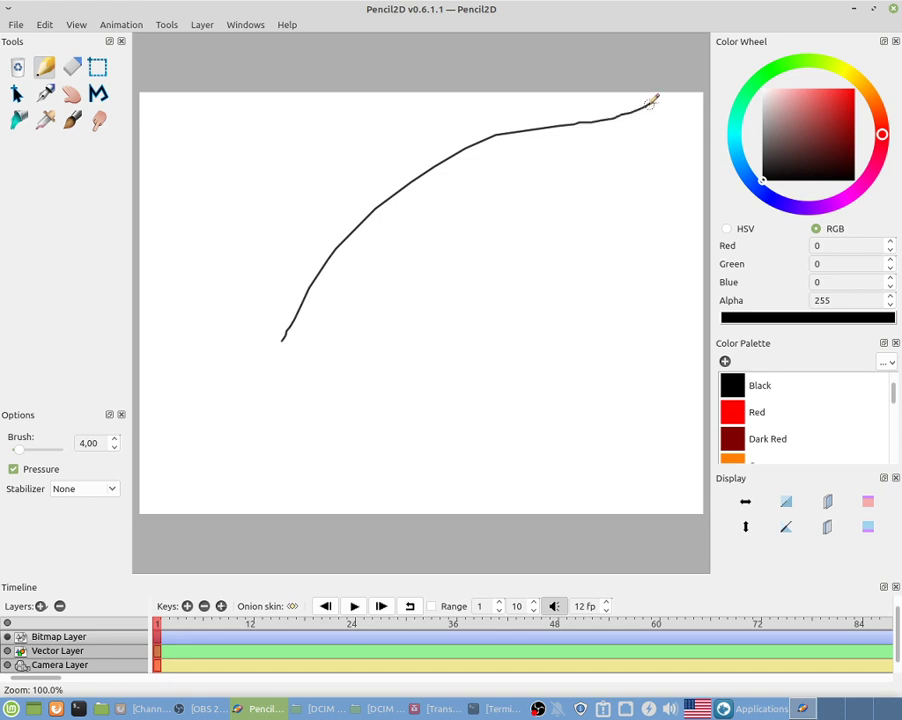
pyautogui.moveTo(288, 336)
pyautogui.mouseDown()
pyautogui.moveTo(211, 382)
pyautogui.moveTo(168, 390)
pyautogui.mouseUp()
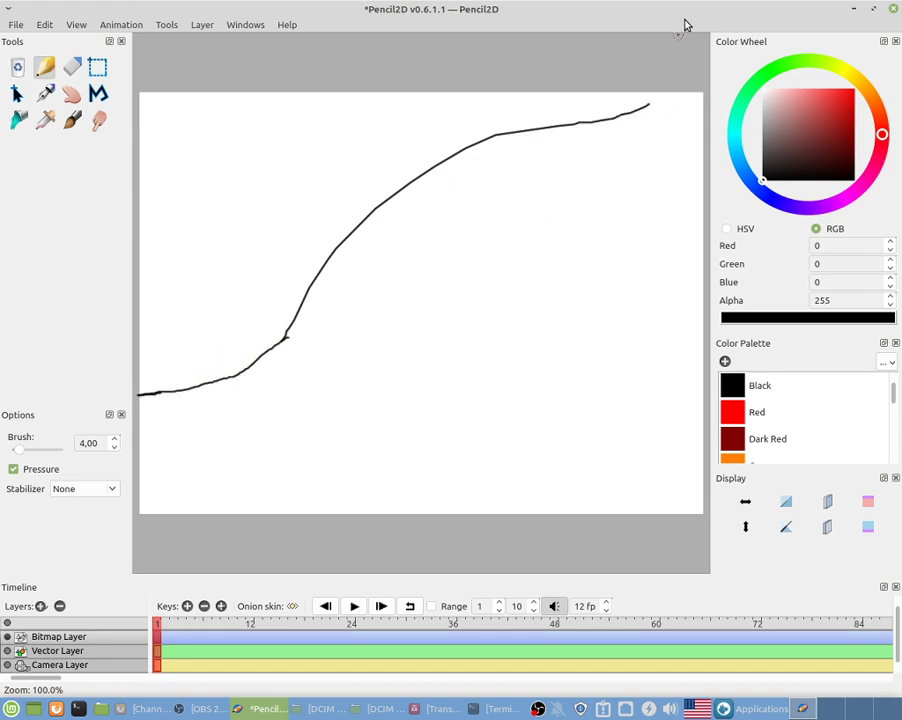
pyautogui.moveTo(658, 106)
pyautogui.mouseDown()
pyautogui.moveTo(618, 106)
pyautogui.moveTo(680, 99)
pyautogui.moveTo(568, 169)
pyautogui.moveTo(455, 302)
pyautogui.moveTo(168, 410)
pyautogui.mouseUp()
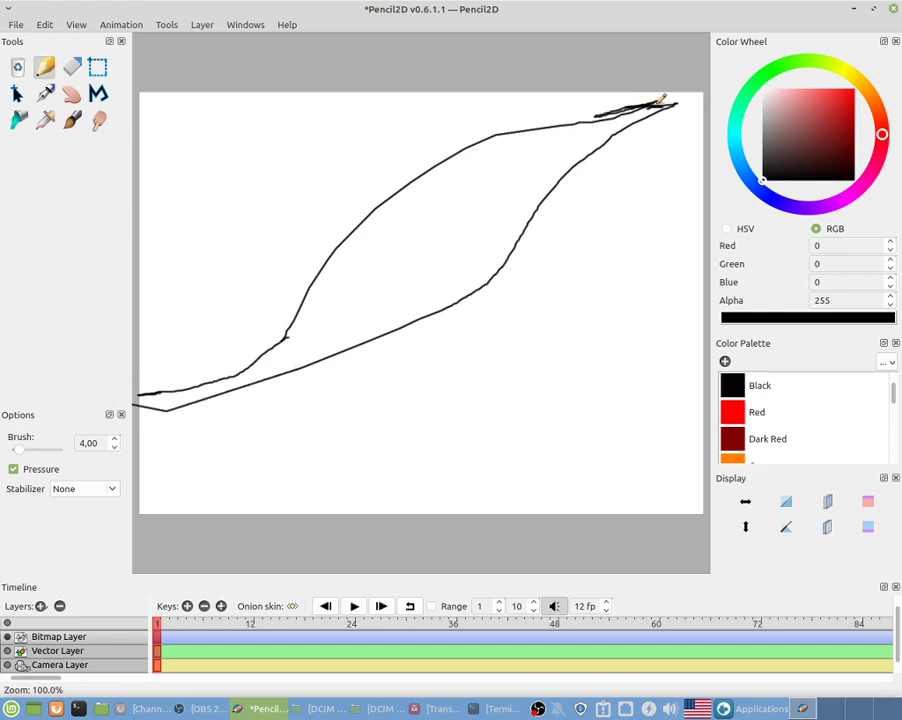
pyautogui.moveTo(660, 99)
pyautogui.mouseDown()
pyautogui.moveTo(423, 198)
pyautogui.moveTo(331, 315)
pyautogui.moveTo(186, 387)
pyautogui.moveTo(344, 356)
pyautogui.moveTo(411, 286)
pyautogui.moveTo(283, 330)
pyautogui.moveTo(285, 352)
pyautogui.moveTo(419, 311)
pyautogui.moveTo(630, 112)
pyautogui.moveTo(670, 102)
pyautogui.mouseUp()
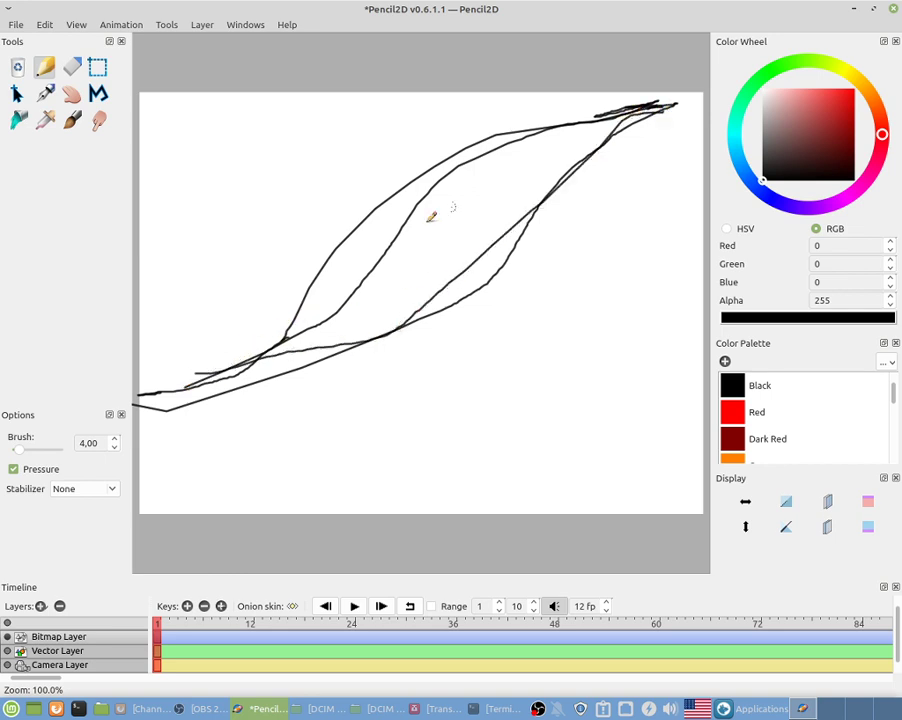
pyautogui.moveTo(543, 131); pyautogui.dragTo(670, 101)
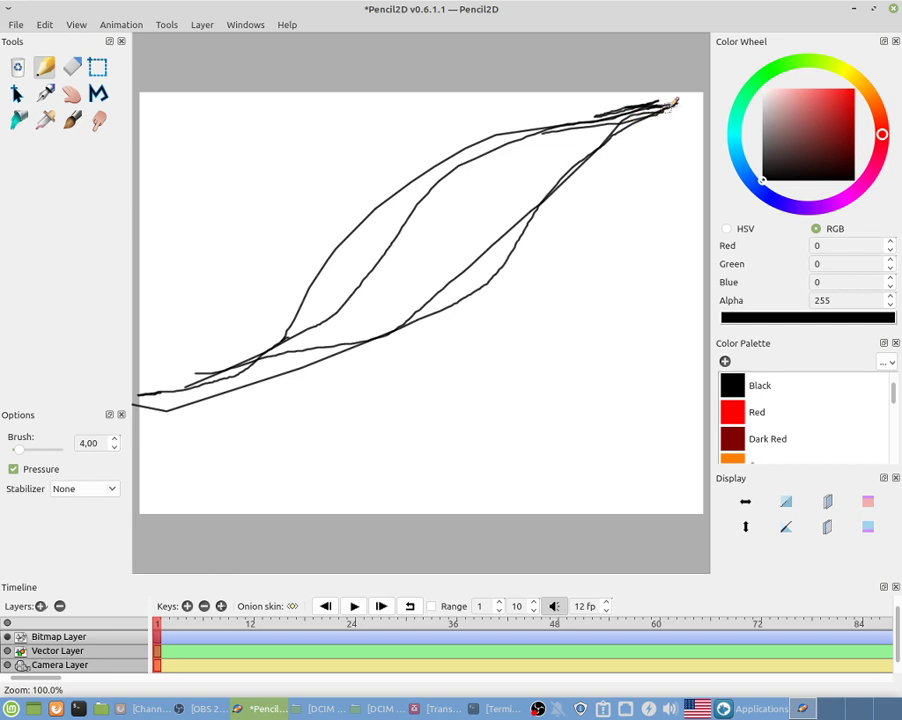
# - Draw a looping oval in the middle of the leaf shape and paint it solid black with the Brush tool
pyautogui.moveTo(482, 191)
pyautogui.mouseDown()
pyautogui.moveTo(417, 211)
pyautogui.moveTo(382, 247)
pyautogui.moveTo(378, 272)
pyautogui.moveTo(409, 284)
pyautogui.moveTo(480, 262)
pyautogui.moveTo(515, 228)
pyautogui.moveTo(497, 192)
pyautogui.moveTo(451, 185)
pyautogui.moveTo(389, 216)
pyautogui.moveTo(376, 264)
pyautogui.moveTo(444, 274)
pyautogui.moveTo(493, 257)
pyautogui.moveTo(515, 236)
pyautogui.moveTo(519, 215)
pyautogui.moveTo(509, 207)
pyautogui.moveTo(484, 192)
pyautogui.moveTo(446, 189)
pyautogui.moveTo(402, 199)
pyautogui.moveTo(379, 222)
pyautogui.moveTo(374, 268)
pyautogui.moveTo(447, 273)
pyautogui.moveTo(492, 259)
pyautogui.moveTo(521, 230)
pyautogui.moveTo(518, 207)
pyautogui.moveTo(442, 192)
pyautogui.moveTo(388, 218)
pyautogui.moveTo(368, 252)
pyautogui.moveTo(376, 267)
pyautogui.moveTo(450, 272)
pyautogui.moveTo(506, 234)
pyautogui.moveTo(490, 205)
pyautogui.moveTo(376, 208)
pyautogui.moveTo(356, 261)
pyautogui.moveTo(384, 281)
pyautogui.moveTo(536, 234)
pyautogui.moveTo(373, 222)
pyautogui.moveTo(438, 289)
pyautogui.moveTo(526, 210)
pyautogui.moveTo(437, 274)
pyautogui.moveTo(538, 206)
pyautogui.moveTo(396, 215)
pyautogui.moveTo(399, 280)
pyautogui.moveTo(420, 217)
pyautogui.moveTo(482, 220)
pyautogui.moveTo(520, 187)
pyautogui.moveTo(430, 197)
pyautogui.mouseUp()
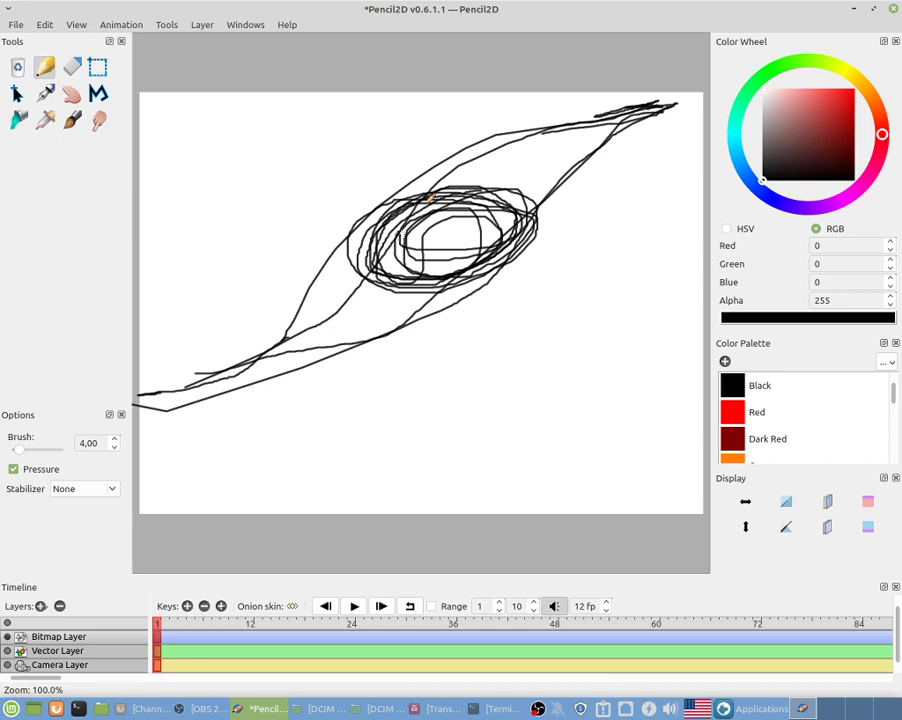
pyautogui.click(71, 120)
pyautogui.moveTo(385, 228)
pyautogui.mouseDown()
pyautogui.moveTo(447, 228)
pyautogui.moveTo(379, 227)
pyautogui.moveTo(372, 232)
pyautogui.moveTo(458, 203)
pyautogui.moveTo(411, 226)
pyautogui.moveTo(440, 259)
pyautogui.moveTo(478, 192)
pyautogui.moveTo(448, 268)
pyautogui.moveTo(423, 268)
pyautogui.moveTo(450, 225)
pyautogui.moveTo(480, 226)
pyautogui.moveTo(453, 253)
pyautogui.moveTo(434, 197)
pyautogui.moveTo(418, 216)
pyautogui.moveTo(384, 195)
pyautogui.moveTo(411, 253)
pyautogui.moveTo(344, 222)
pyautogui.moveTo(348, 248)
pyautogui.moveTo(427, 289)
pyautogui.moveTo(503, 214)
pyautogui.moveTo(524, 226)
pyautogui.moveTo(434, 175)
pyautogui.moveTo(394, 186)
pyautogui.moveTo(347, 244)
pyautogui.moveTo(418, 274)
pyautogui.moveTo(481, 234)
pyautogui.moveTo(498, 200)
pyautogui.moveTo(344, 208)
pyautogui.moveTo(346, 268)
pyautogui.moveTo(362, 287)
pyautogui.moveTo(528, 242)
pyautogui.moveTo(493, 173)
pyautogui.moveTo(414, 188)
pyautogui.moveTo(359, 268)
pyautogui.moveTo(430, 200)
pyautogui.moveTo(360, 217)
pyautogui.moveTo(529, 245)
pyautogui.moveTo(368, 285)
pyautogui.moveTo(392, 292)
pyautogui.moveTo(522, 209)
pyautogui.moveTo(493, 262)
pyautogui.moveTo(492, 224)
pyautogui.moveTo(510, 195)
pyautogui.moveTo(530, 190)
pyautogui.moveTo(512, 198)
pyautogui.moveTo(493, 249)
pyautogui.moveTo(519, 192)
pyautogui.moveTo(480, 182)
pyautogui.moveTo(511, 216)
pyautogui.moveTo(538, 208)
pyautogui.moveTo(479, 262)
pyautogui.moveTo(427, 272)
pyautogui.moveTo(514, 204)
pyautogui.moveTo(481, 177)
pyautogui.moveTo(346, 217)
pyautogui.moveTo(433, 288)
pyautogui.moveTo(520, 235)
pyautogui.mouseUp()
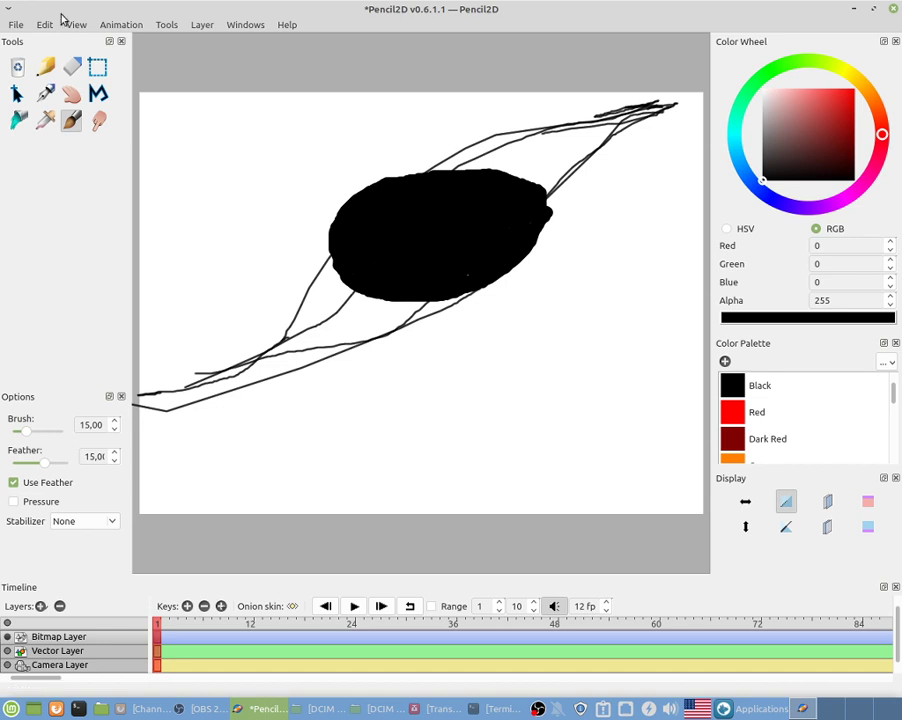
# - Add eight new keyframes to the Bitmap Layer, ending at frame 9
pyautogui.click(187, 606)
pyautogui.click(187, 606)
pyautogui.click(187, 606)
pyautogui.click(187, 606)
pyautogui.click(186, 606)
pyautogui.click(186, 606)
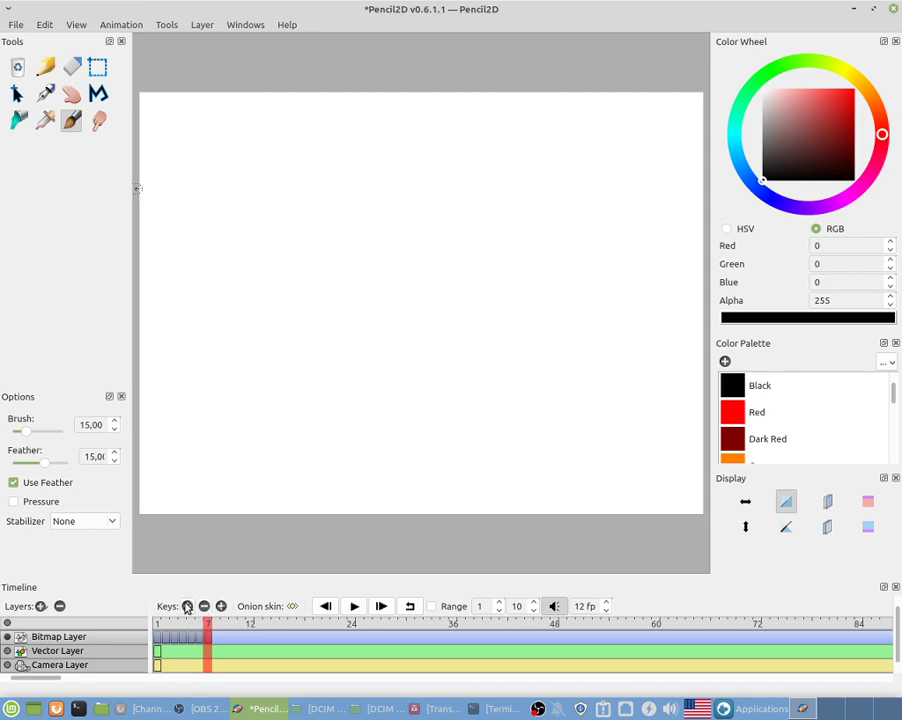
pyautogui.click(187, 606)
pyautogui.click(187, 606)
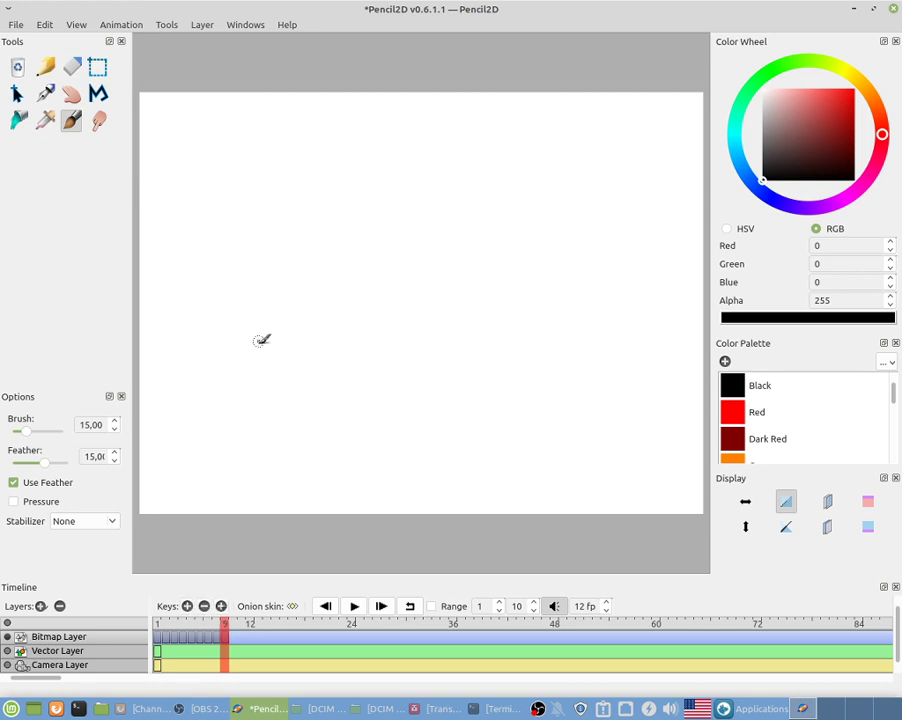
# - Paint a long diagonal rounded outline with two lengthwise inner lines on frame 9 in black with the Brush tool
pyautogui.moveTo(250, 500)
pyautogui.mouseDown()
pyautogui.moveTo(227, 456)
pyautogui.moveTo(234, 421)
pyautogui.moveTo(287, 375)
pyautogui.moveTo(613, 205)
pyautogui.mouseUp()
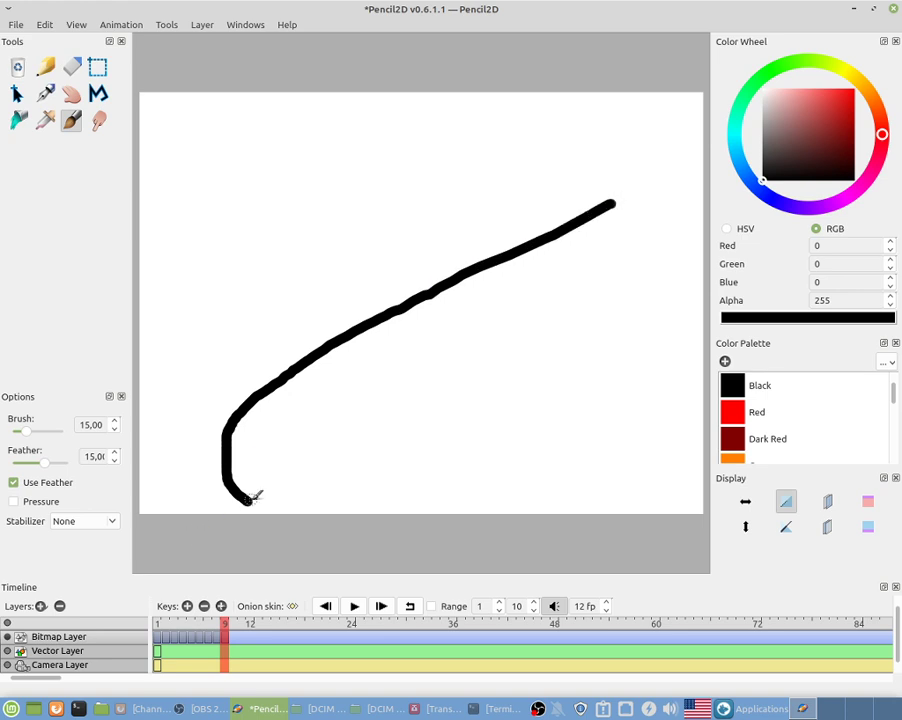
pyautogui.moveTo(250, 500)
pyautogui.mouseDown()
pyautogui.moveTo(315, 507)
pyautogui.moveTo(538, 402)
pyautogui.moveTo(633, 331)
pyautogui.moveTo(755, 195)
pyautogui.moveTo(755, 178)
pyautogui.moveTo(710, 163)
pyautogui.moveTo(658, 172)
pyautogui.moveTo(620, 193)
pyautogui.mouseUp()
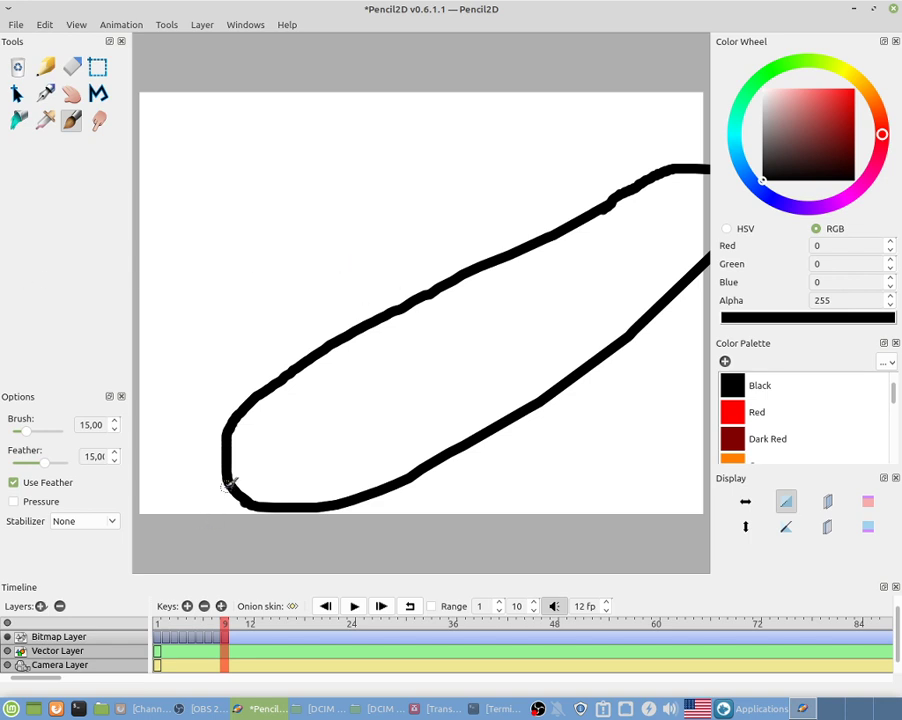
pyautogui.moveTo(228, 485)
pyautogui.mouseDown()
pyautogui.moveTo(608, 228)
pyautogui.moveTo(757, 145)
pyautogui.mouseUp()
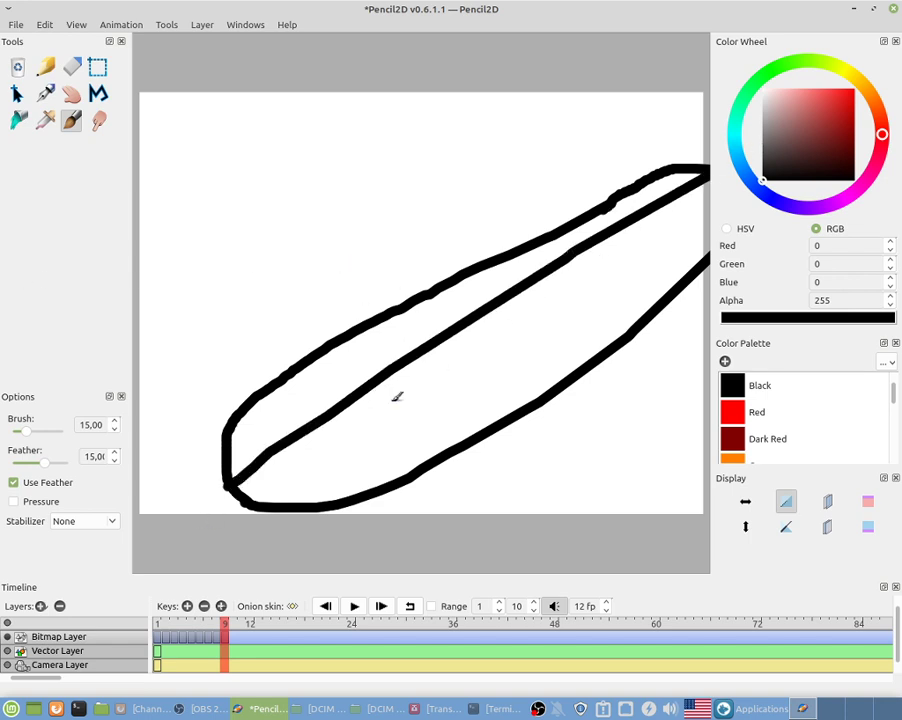
pyautogui.moveTo(241, 507)
pyautogui.mouseDown()
pyautogui.moveTo(419, 338)
pyautogui.moveTo(778, 172)
pyautogui.mouseUp()
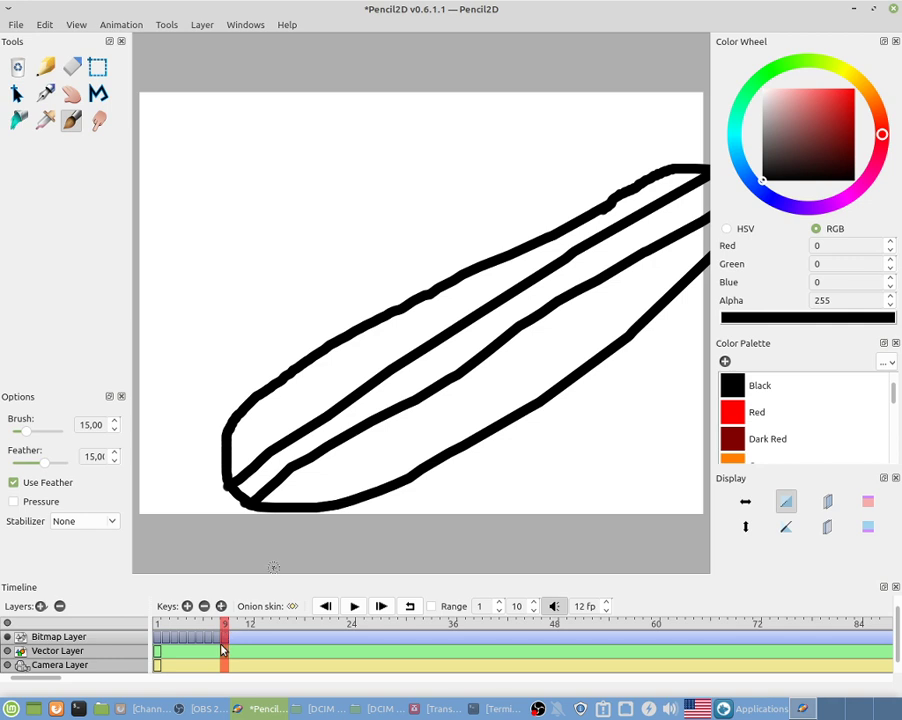
# - Undo all four brush strokes on frame 9
pyautogui.click(43, 24)
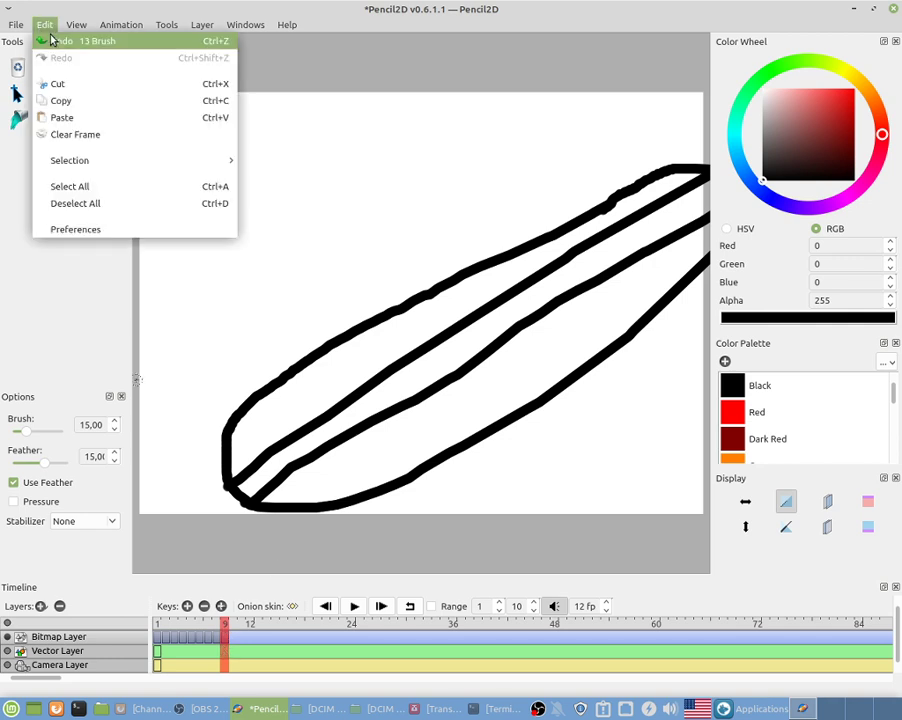
pyautogui.click(52, 40)
pyautogui.click(43, 24)
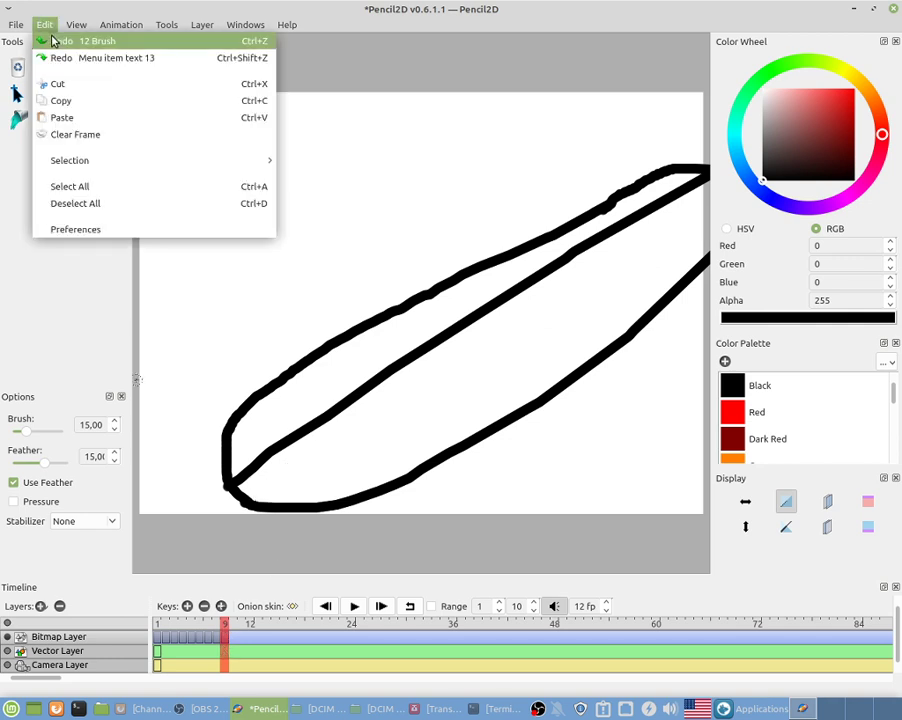
pyautogui.click(52, 40)
pyautogui.click(43, 24)
pyautogui.click(46, 40)
pyautogui.click(43, 24)
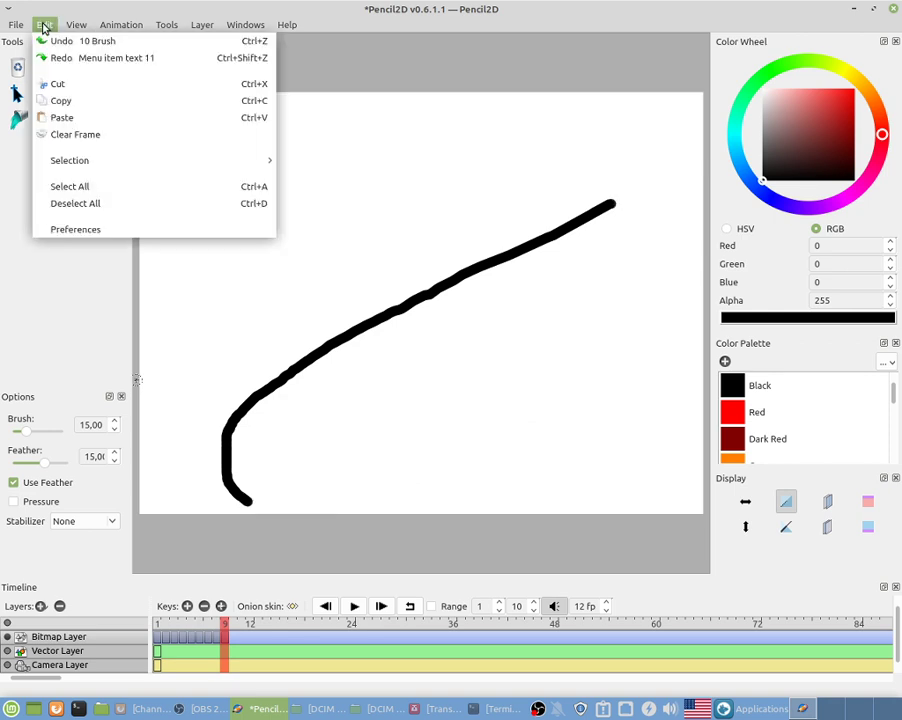
pyautogui.click(56, 41)
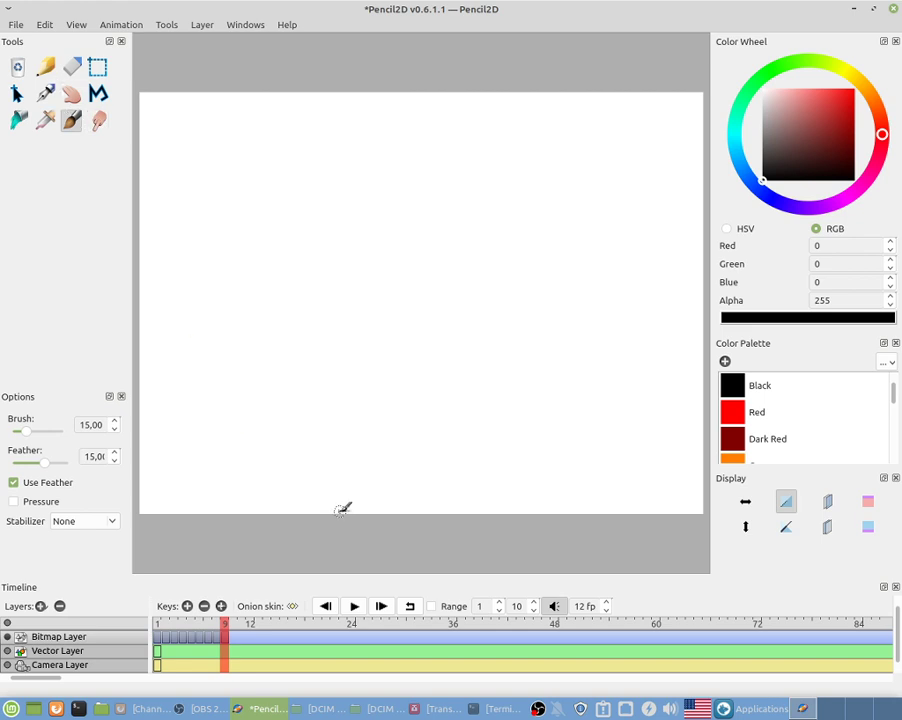
# - Fill the whole canvas of frame 9 with black using the Bucket tool
pyautogui.click(18, 120)
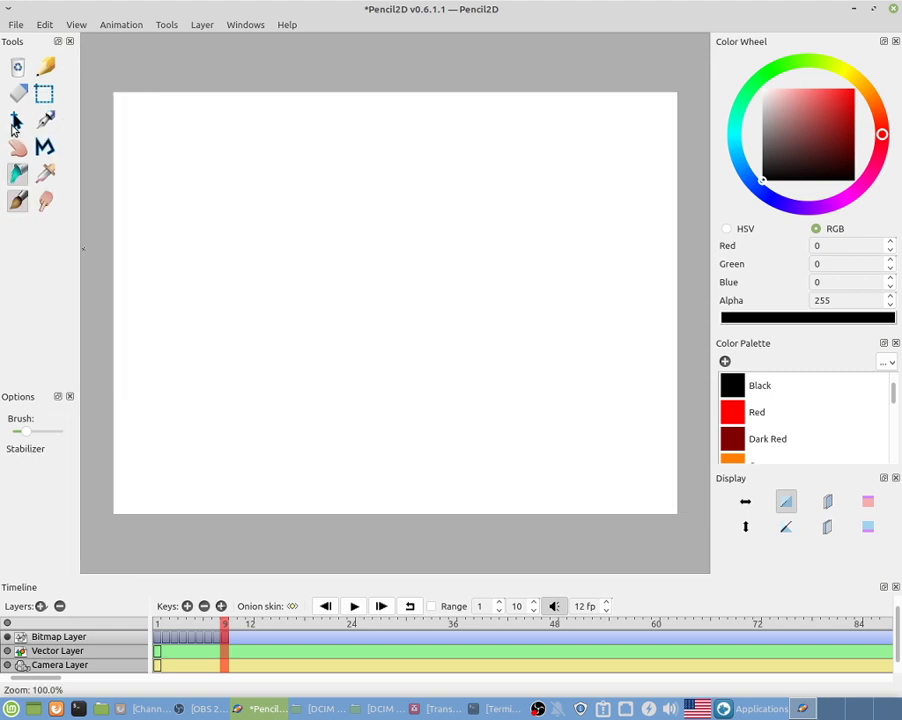
pyautogui.moveTo(842, 133); pyautogui.dragTo(795, 237)
pyautogui.click(772, 199)
pyautogui.click(447, 363)
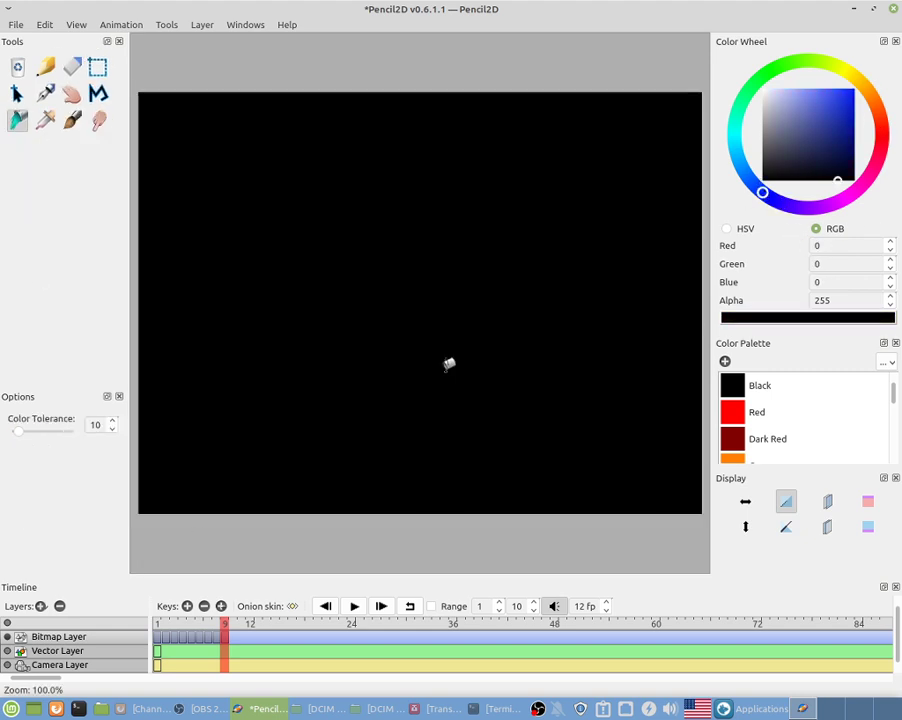
# - Fill frame 9's canvas with lime green (RGB 167, 240, 10) and switch to the Brush tool
pyautogui.moveTo(839, 144); pyautogui.dragTo(823, 74)
pyautogui.click(822, 65)
pyautogui.click(396, 288)
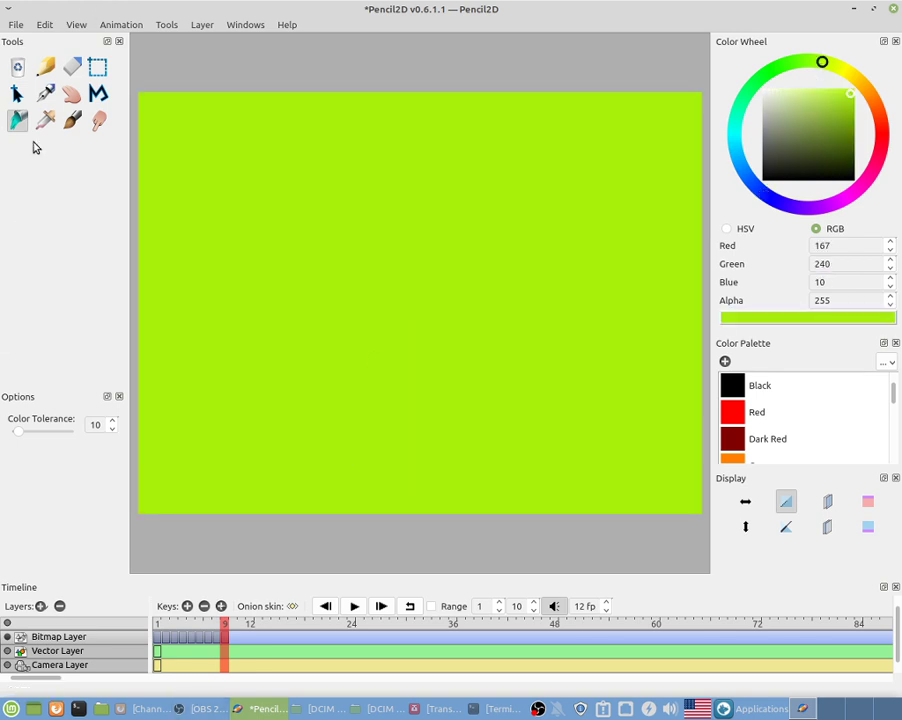
pyautogui.click(72, 120)
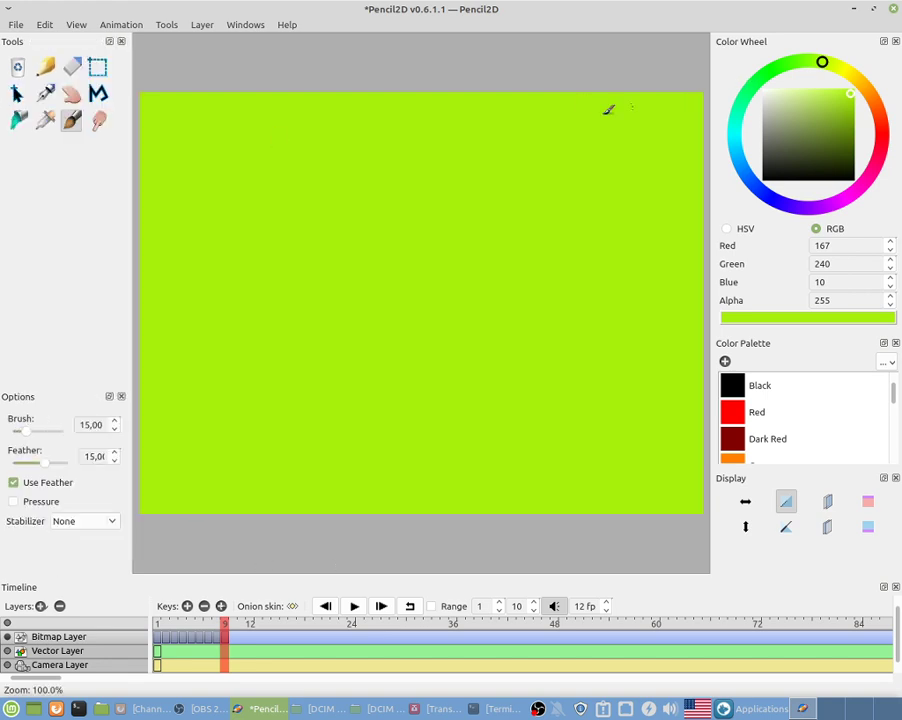
# - Paint a solid, spiky-topped shape with rounded hollow lobes mid-canvas on frame 9 in orange (RGB 240, 125, 10), and decline saving the animation
pyautogui.moveTo(845, 66); pyautogui.dragTo(872, 97)
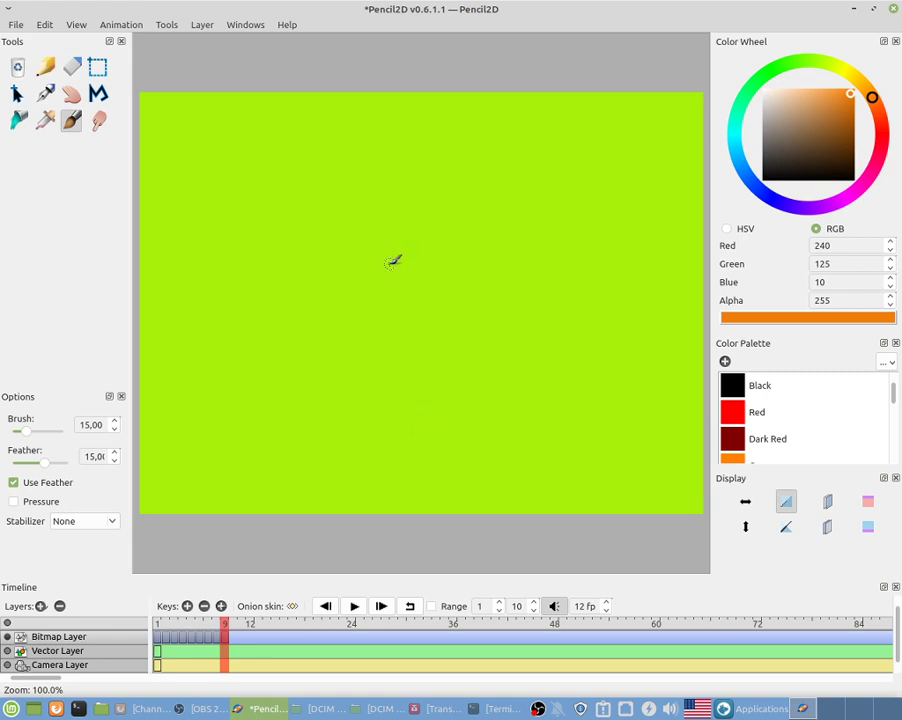
pyautogui.moveTo(396, 254)
pyautogui.mouseDown()
pyautogui.moveTo(361, 233)
pyautogui.moveTo(323, 240)
pyautogui.moveTo(311, 257)
pyautogui.moveTo(328, 266)
pyautogui.moveTo(380, 274)
pyautogui.moveTo(395, 254)
pyautogui.moveTo(395, 262)
pyautogui.moveTo(385, 273)
pyautogui.moveTo(301, 280)
pyautogui.moveTo(293, 298)
pyautogui.moveTo(319, 305)
pyautogui.moveTo(364, 301)
pyautogui.moveTo(390, 277)
pyautogui.moveTo(385, 297)
pyautogui.moveTo(316, 325)
pyautogui.moveTo(307, 345)
pyautogui.moveTo(325, 353)
pyautogui.moveTo(376, 347)
pyautogui.moveTo(401, 327)
pyautogui.moveTo(399, 310)
pyautogui.moveTo(380, 301)
pyautogui.moveTo(398, 299)
pyautogui.moveTo(409, 307)
pyautogui.moveTo(413, 358)
pyautogui.moveTo(450, 359)
pyautogui.moveTo(469, 327)
pyautogui.moveTo(446, 310)
pyautogui.moveTo(417, 310)
pyautogui.moveTo(460, 308)
pyautogui.moveTo(474, 297)
pyautogui.moveTo(475, 276)
pyautogui.moveTo(430, 270)
pyautogui.moveTo(399, 288)
pyautogui.moveTo(432, 302)
pyautogui.moveTo(458, 300)
pyautogui.moveTo(468, 288)
pyautogui.moveTo(432, 276)
pyautogui.moveTo(410, 296)
pyautogui.moveTo(452, 300)
pyautogui.moveTo(408, 288)
pyautogui.moveTo(415, 296)
pyautogui.moveTo(417, 277)
pyautogui.moveTo(465, 290)
pyautogui.moveTo(395, 292)
pyautogui.moveTo(440, 283)
pyautogui.moveTo(381, 277)
pyautogui.moveTo(432, 286)
pyautogui.mouseUp()
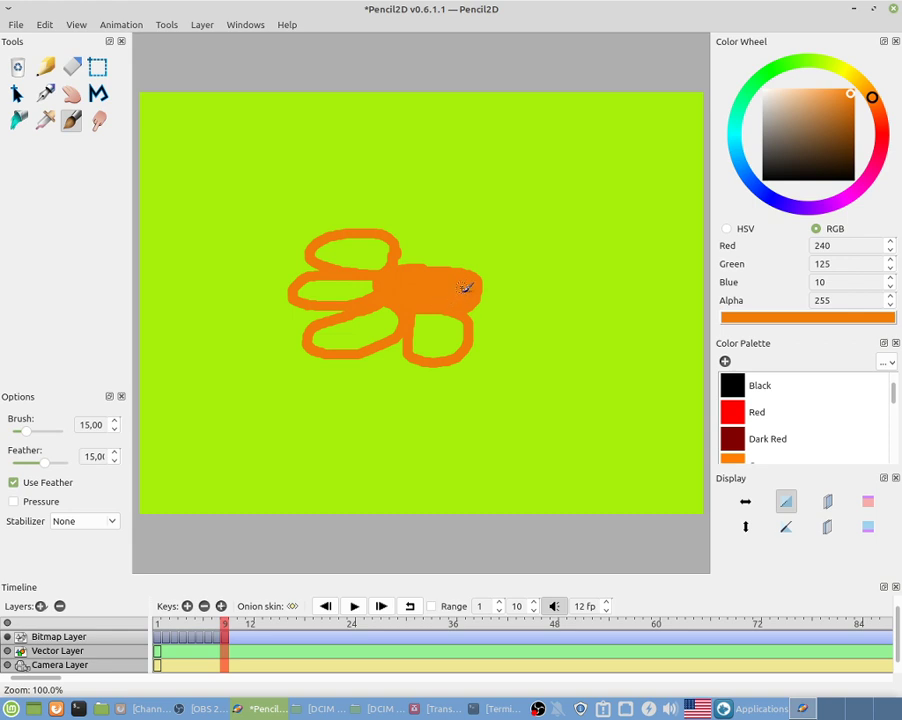
pyautogui.moveTo(398, 260)
pyautogui.mouseDown()
pyautogui.moveTo(437, 226)
pyautogui.moveTo(474, 253)
pyautogui.moveTo(424, 284)
pyautogui.moveTo(437, 254)
pyautogui.moveTo(396, 268)
pyautogui.moveTo(452, 242)
pyautogui.moveTo(447, 258)
pyautogui.moveTo(413, 245)
pyautogui.moveTo(443, 239)
pyautogui.moveTo(441, 257)
pyautogui.moveTo(420, 245)
pyautogui.moveTo(462, 248)
pyautogui.moveTo(459, 259)
pyautogui.moveTo(436, 236)
pyautogui.moveTo(447, 247)
pyautogui.moveTo(430, 250)
pyautogui.moveTo(452, 244)
pyautogui.moveTo(425, 242)
pyautogui.moveTo(495, 242)
pyautogui.moveTo(482, 306)
pyautogui.moveTo(460, 318)
pyautogui.moveTo(484, 270)
pyautogui.moveTo(465, 252)
pyautogui.moveTo(403, 247)
pyautogui.moveTo(379, 305)
pyautogui.moveTo(425, 254)
pyautogui.moveTo(412, 245)
pyautogui.moveTo(429, 230)
pyautogui.moveTo(374, 247)
pyautogui.moveTo(461, 269)
pyautogui.moveTo(477, 258)
pyautogui.moveTo(468, 244)
pyautogui.moveTo(404, 233)
pyautogui.moveTo(400, 177)
pyautogui.moveTo(433, 215)
pyautogui.moveTo(385, 205)
pyautogui.moveTo(415, 213)
pyautogui.moveTo(386, 236)
pyautogui.mouseUp()
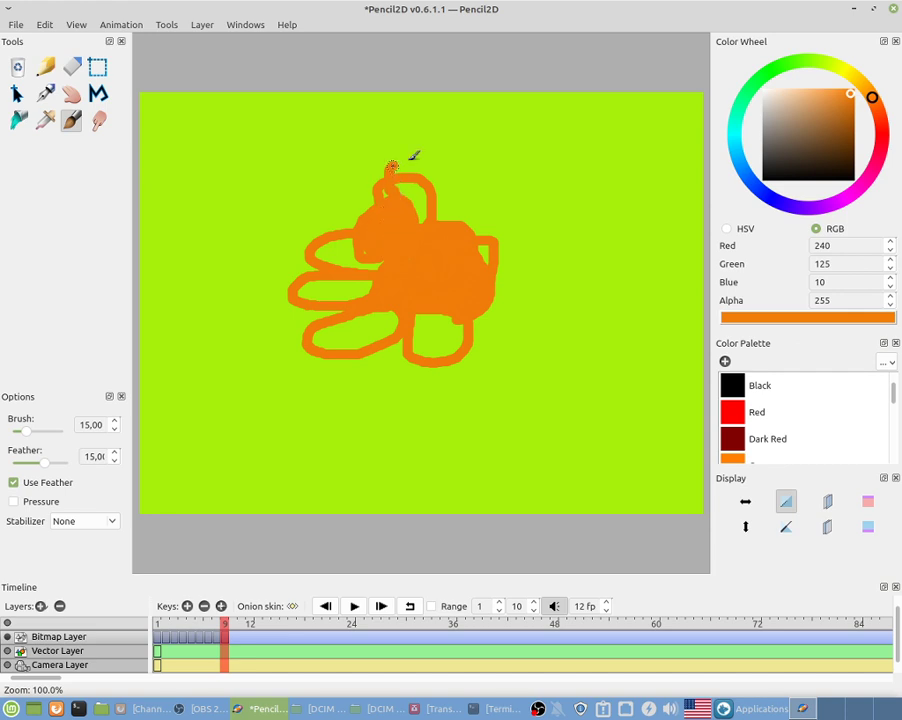
pyautogui.moveTo(410, 146)
pyautogui.mouseDown()
pyautogui.moveTo(450, 165)
pyautogui.moveTo(423, 215)
pyautogui.moveTo(415, 215)
pyautogui.moveTo(429, 176)
pyautogui.moveTo(385, 173)
pyautogui.moveTo(398, 198)
pyautogui.moveTo(440, 168)
pyautogui.moveTo(405, 160)
pyautogui.moveTo(393, 175)
pyautogui.moveTo(425, 161)
pyautogui.mouseUp()
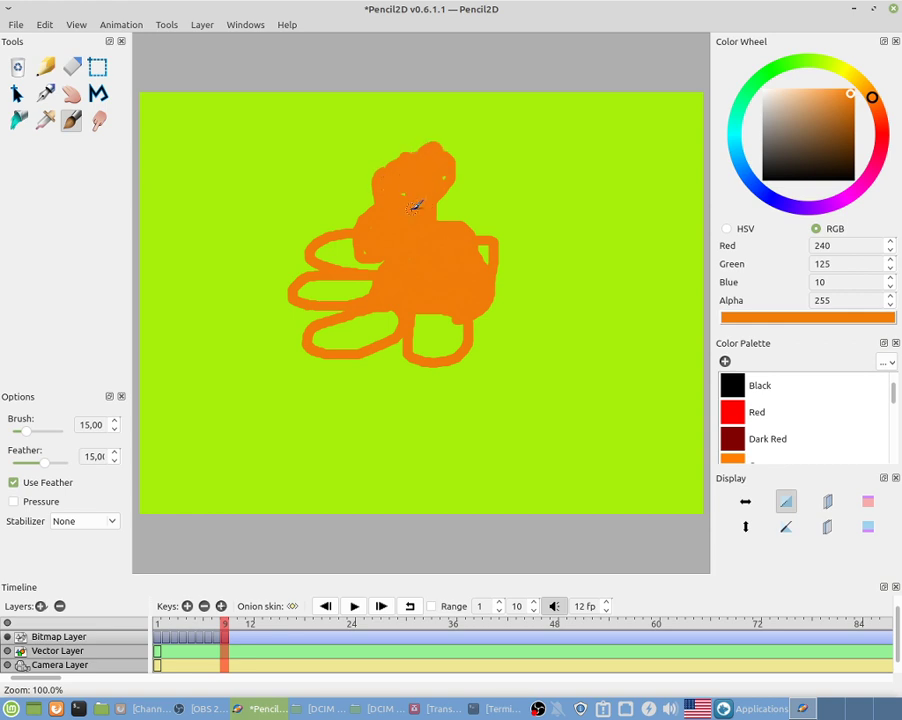
pyautogui.moveTo(413, 206)
pyautogui.mouseDown()
pyautogui.moveTo(407, 162)
pyautogui.moveTo(390, 176)
pyautogui.moveTo(382, 148)
pyautogui.moveTo(388, 158)
pyautogui.moveTo(391, 137)
pyautogui.moveTo(434, 129)
pyautogui.moveTo(439, 110)
pyautogui.moveTo(457, 162)
pyautogui.moveTo(446, 157)
pyautogui.moveTo(443, 197)
pyautogui.moveTo(449, 162)
pyautogui.moveTo(464, 189)
pyautogui.moveTo(437, 162)
pyautogui.mouseUp()
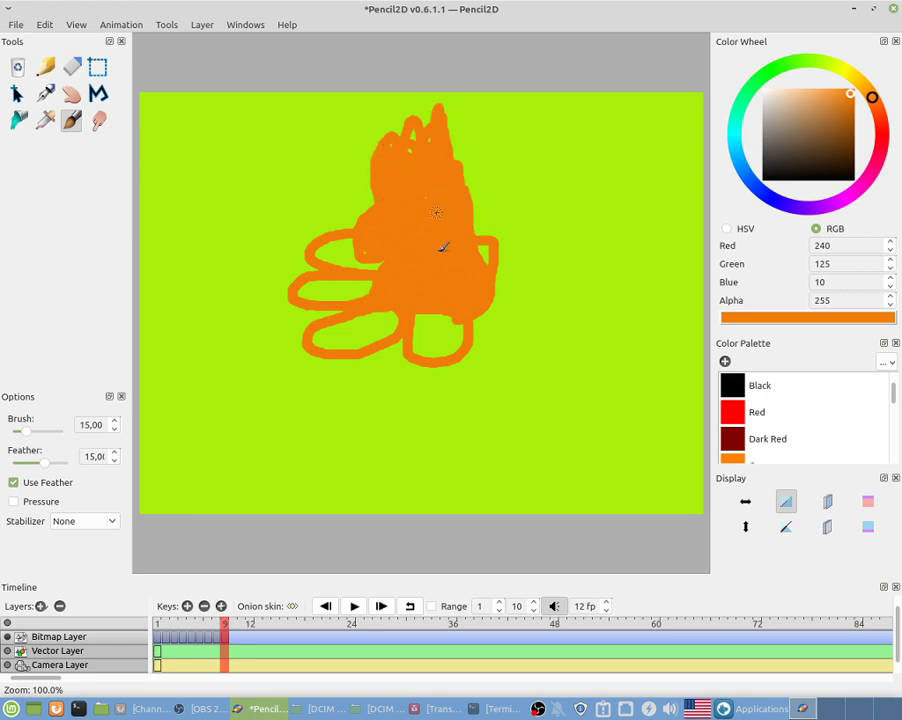
pyautogui.moveTo(436, 212)
pyautogui.mouseDown()
pyautogui.moveTo(414, 71)
pyautogui.moveTo(406, 159)
pyautogui.moveTo(393, 108)
pyautogui.mouseUp()
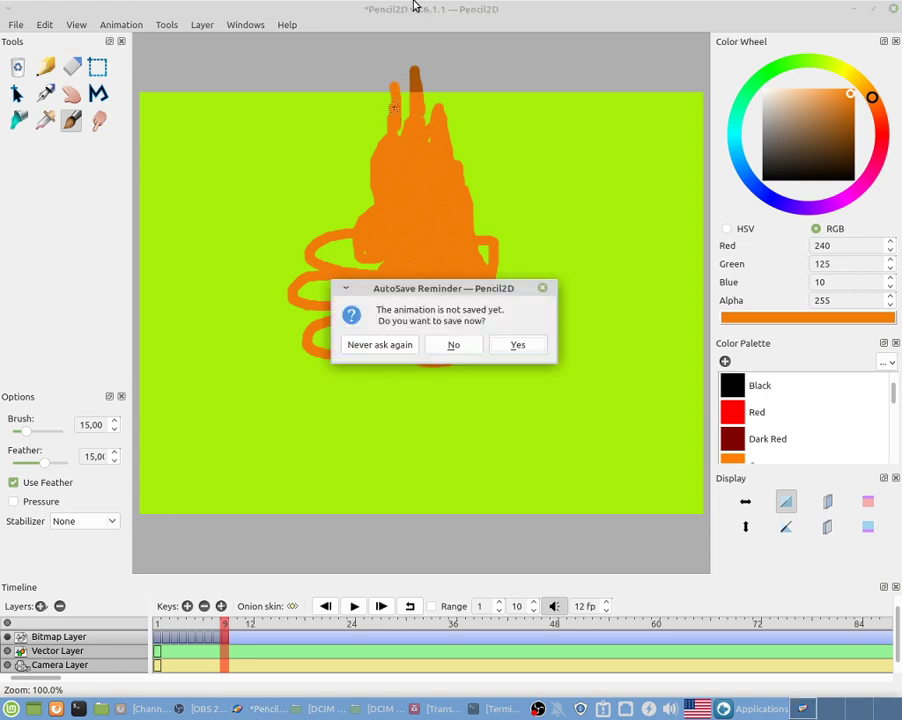
pyautogui.click(466, 345)
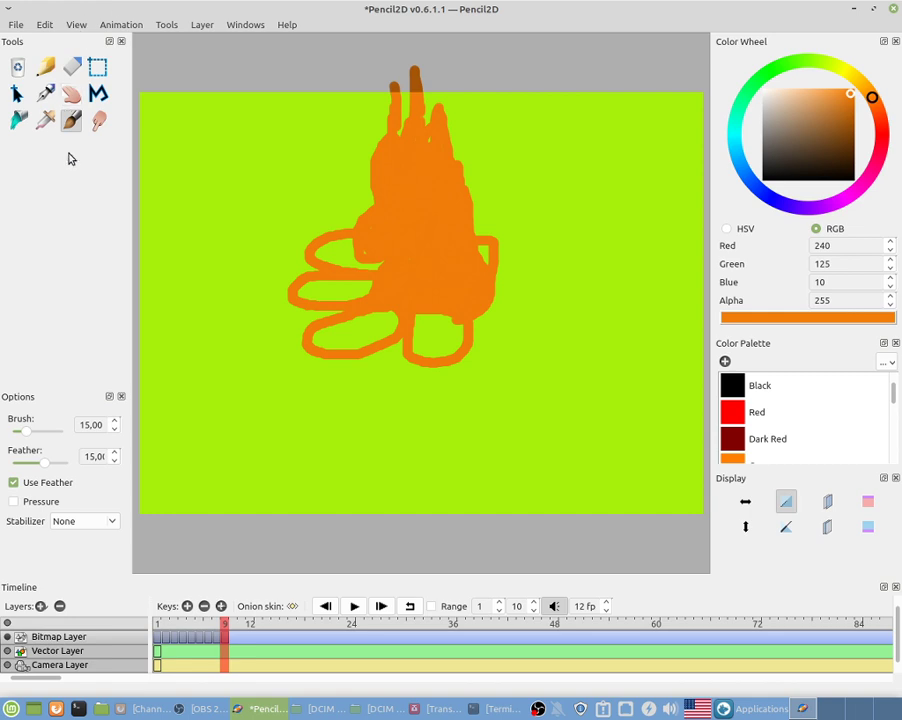
# - Set the colour to dark navy (RGB 28, 28, 55) and brush "PEPSI" in large letters across the lower part of frame 9
pyautogui.click(756, 436)
pyautogui.moveTo(803, 205); pyautogui.dragTo(771, 201)
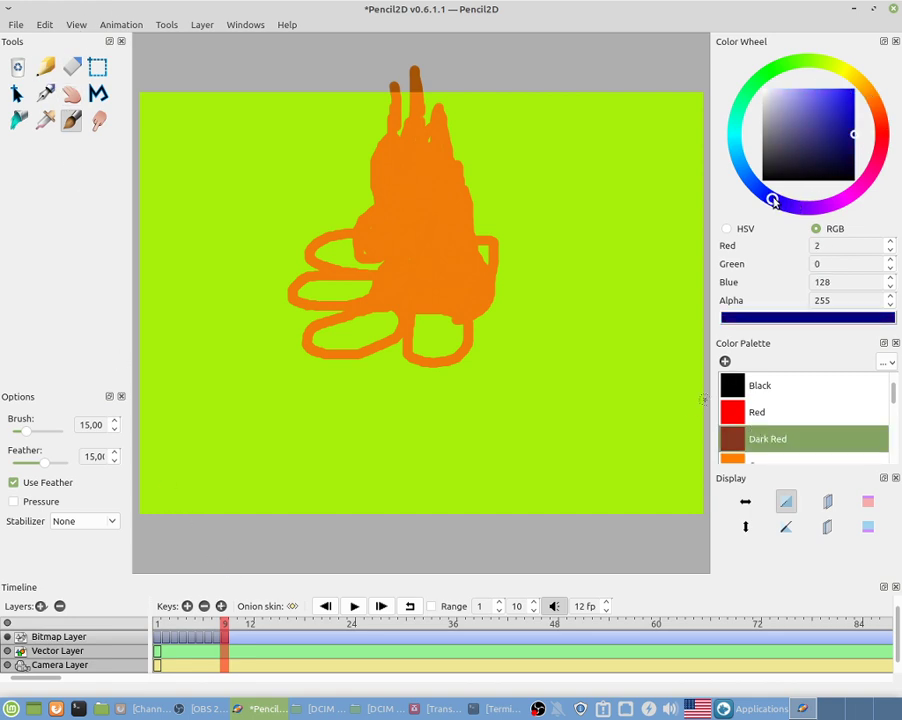
pyautogui.click(814, 117)
pyautogui.click(806, 159)
pyautogui.moveTo(240, 362)
pyautogui.mouseDown()
pyautogui.moveTo(240, 479)
pyautogui.moveTo(242, 391)
pyautogui.moveTo(272, 345)
pyautogui.moveTo(287, 416)
pyautogui.moveTo(242, 420)
pyautogui.mouseUp()
pyautogui.moveTo(327, 374)
pyautogui.mouseDown()
pyautogui.moveTo(327, 515)
pyautogui.moveTo(360, 528)
pyautogui.mouseUp()
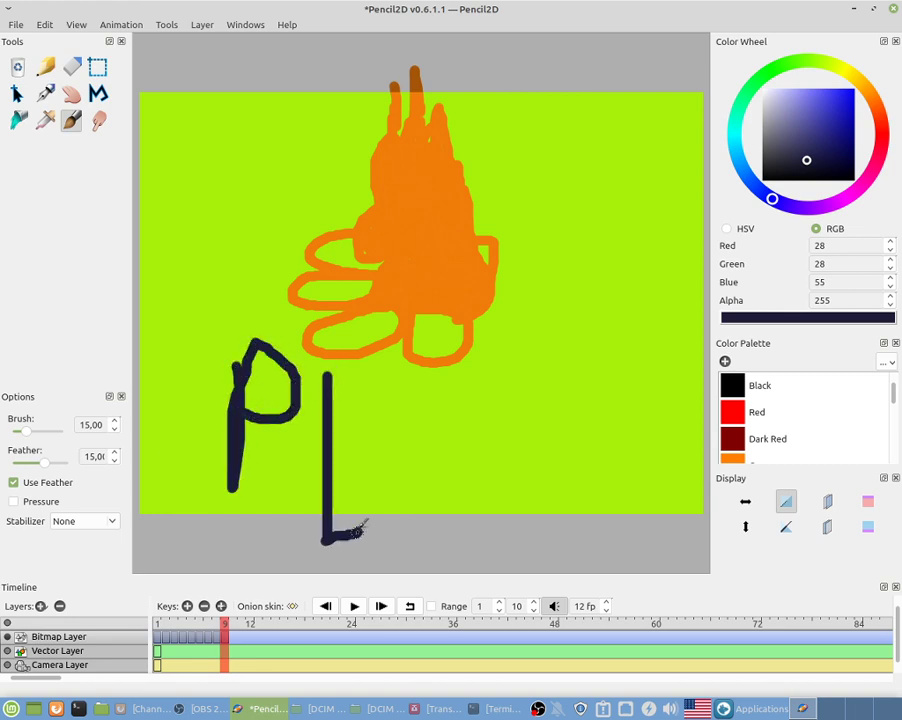
pyautogui.moveTo(332, 472); pyautogui.dragTo(455, 393)
pyautogui.moveTo(327, 382)
pyautogui.mouseDown()
pyautogui.moveTo(483, 365)
pyautogui.moveTo(463, 506)
pyautogui.mouseUp()
pyautogui.moveTo(497, 420)
pyautogui.mouseDown()
pyautogui.moveTo(562, 376)
pyautogui.moveTo(510, 438)
pyautogui.moveTo(498, 428)
pyautogui.moveTo(625, 403)
pyautogui.moveTo(593, 519)
pyautogui.moveTo(516, 470)
pyautogui.moveTo(698, 380)
pyautogui.moveTo(638, 572)
pyautogui.mouseUp()
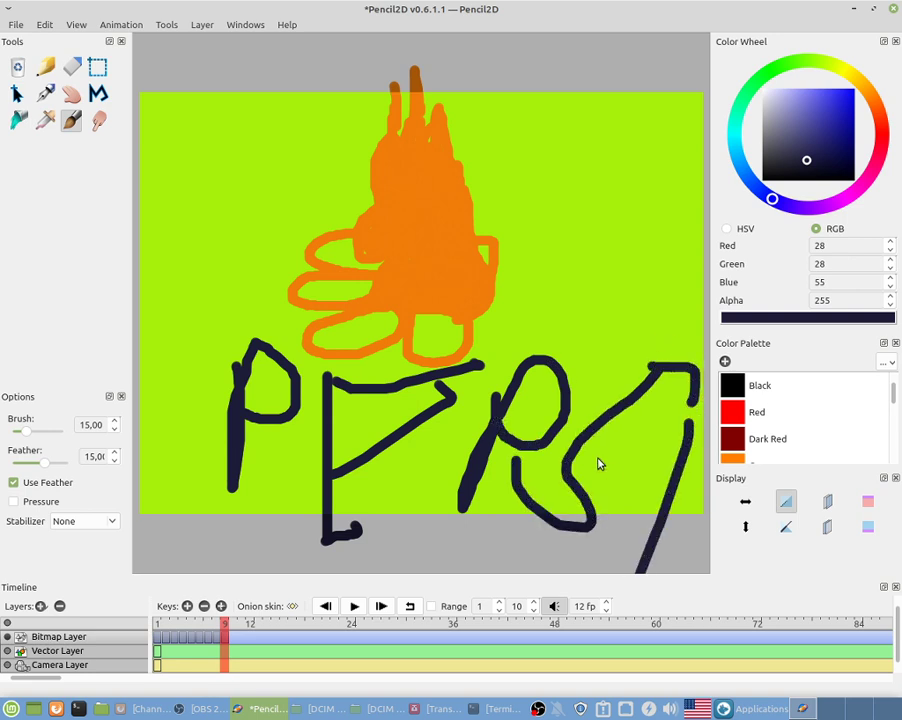
# - Brush the word "COLA" in dark navy to the right of the orange shape on frame 9
pyautogui.moveTo(538, 152)
pyautogui.mouseDown()
pyautogui.moveTo(496, 210)
pyautogui.moveTo(540, 237)
pyautogui.mouseUp()
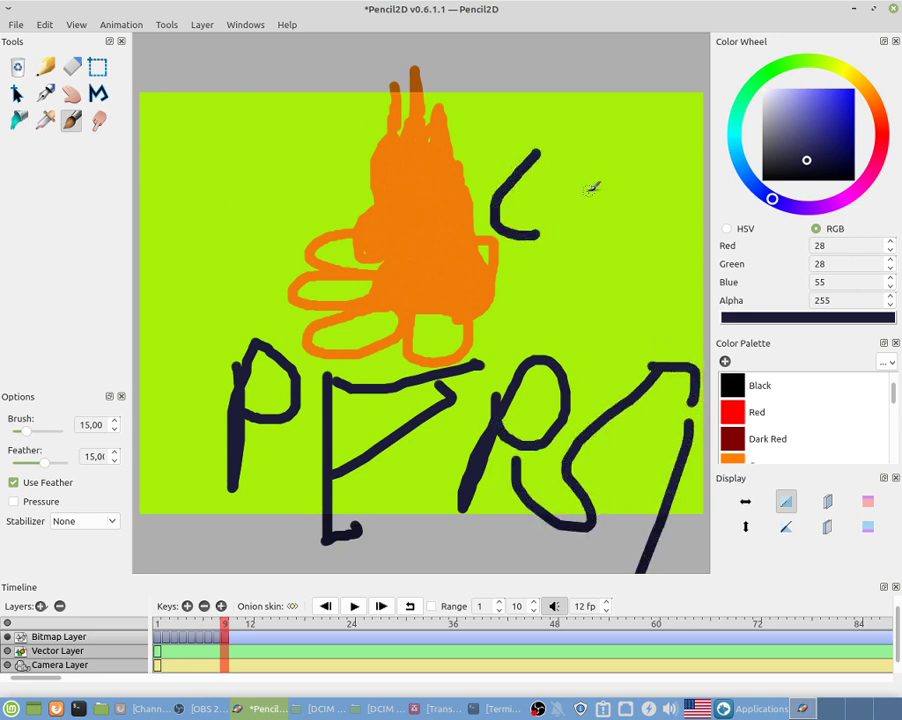
pyautogui.moveTo(576, 160)
pyautogui.mouseDown()
pyautogui.moveTo(551, 211)
pyautogui.moveTo(584, 233)
pyautogui.moveTo(611, 180)
pyautogui.moveTo(584, 160)
pyautogui.moveTo(616, 253)
pyautogui.moveTo(670, 266)
pyautogui.mouseUp()
pyautogui.moveTo(648, 220)
pyautogui.mouseDown()
pyautogui.moveTo(648, 240)
pyautogui.moveTo(704, 272)
pyautogui.moveTo(700, 205)
pyautogui.mouseUp()
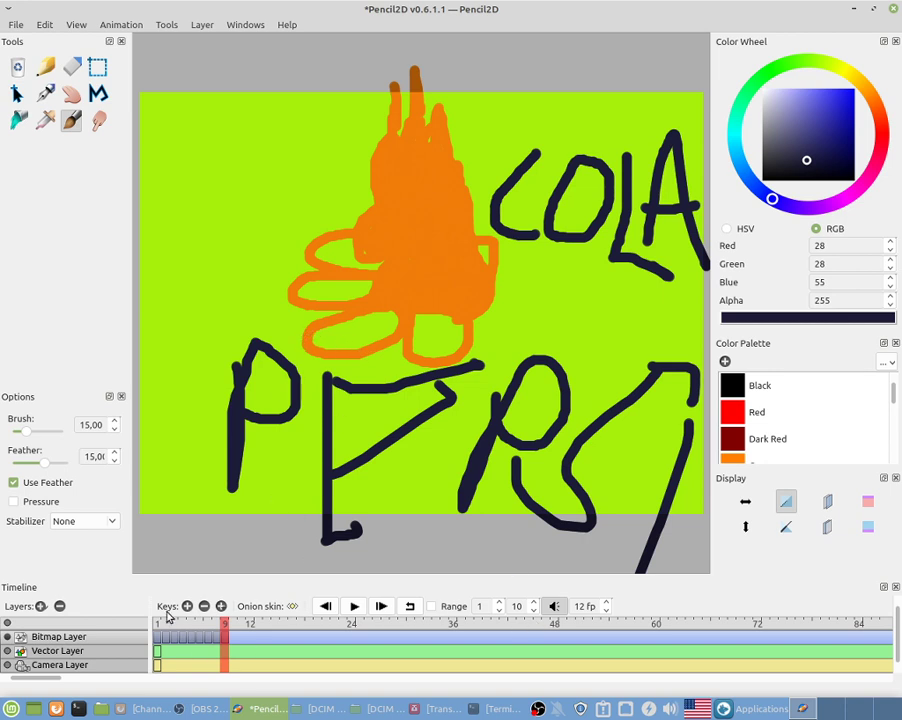
# - Add empty bitmap keyframes from frame 10 through 17 and brush a long diagonal leaf-shaped outline in dark navy on frame 17
pyautogui.click(251, 627)
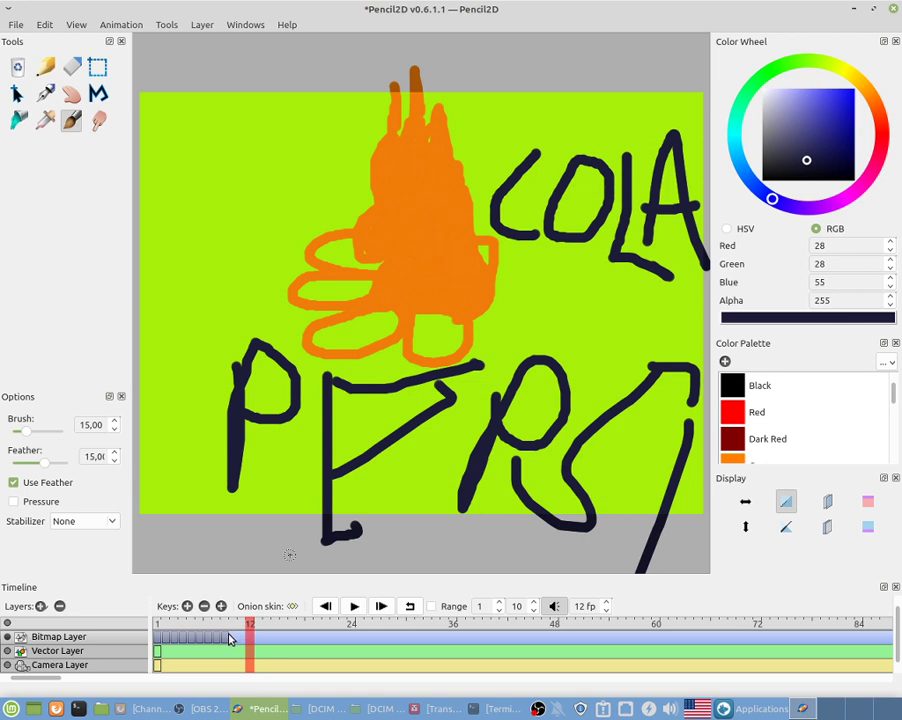
pyautogui.click(229, 628)
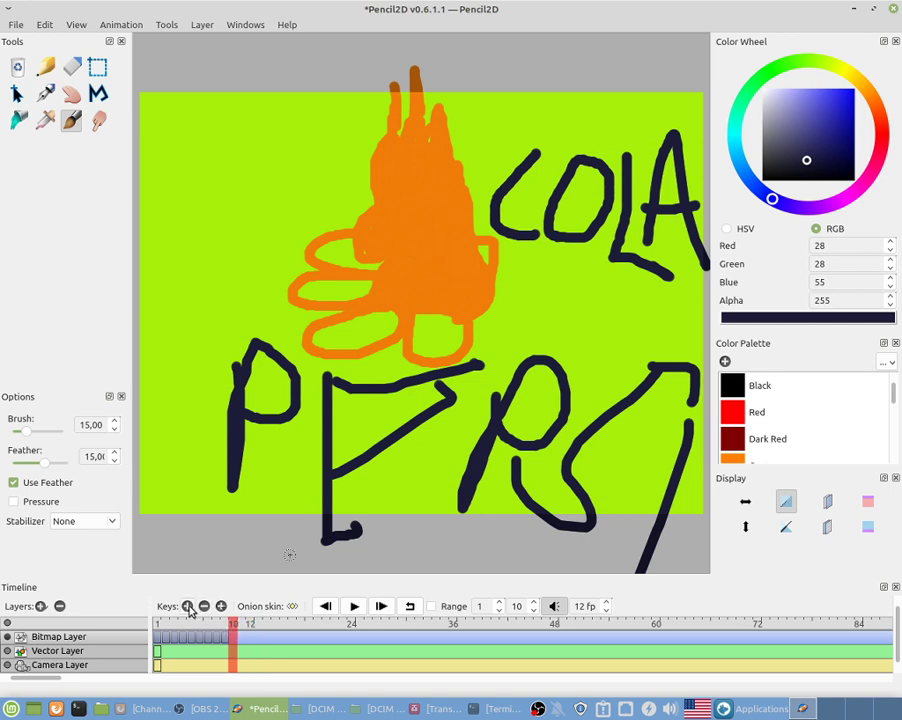
pyautogui.click(188, 606)
pyautogui.click(188, 606)
pyautogui.click(188, 606)
pyautogui.click(188, 606)
pyautogui.click(188, 606)
pyautogui.click(188, 606)
pyautogui.click(188, 606)
pyautogui.moveTo(140, 486)
pyautogui.mouseDown()
pyautogui.moveTo(204, 375)
pyautogui.moveTo(321, 269)
pyautogui.moveTo(451, 189)
pyautogui.moveTo(612, 122)
pyautogui.moveTo(584, 114)
pyautogui.moveTo(610, 123)
pyautogui.moveTo(470, 268)
pyautogui.moveTo(367, 417)
pyautogui.moveTo(317, 447)
pyautogui.moveTo(140, 484)
pyautogui.mouseUp()
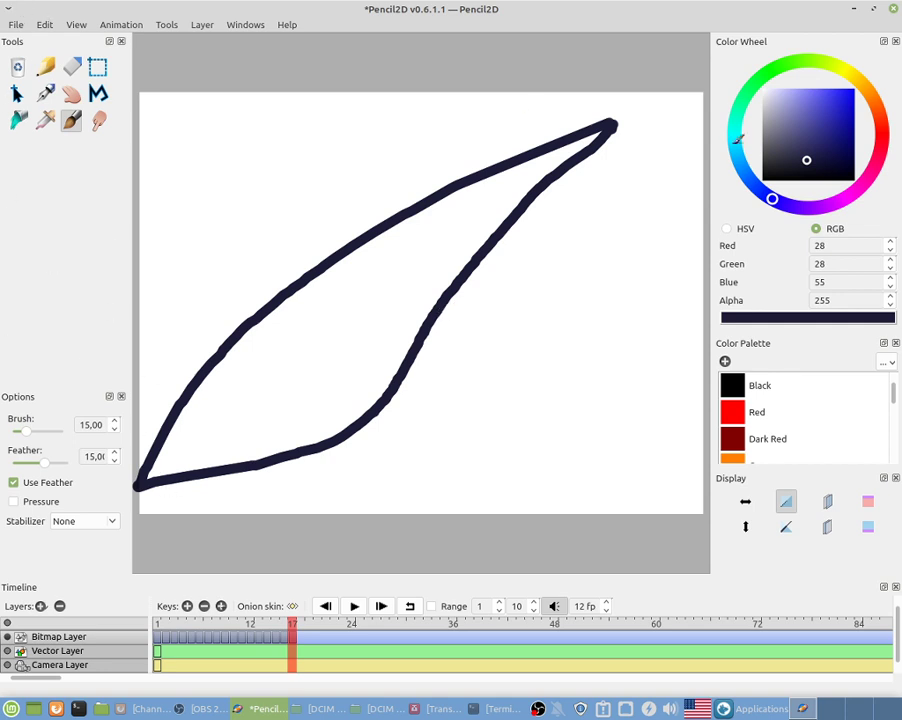
# - Set the colour to pink (RGB 218, 70, 119) and paint a thick solid area along the leaf outline's lower-right edge on frame 17
pyautogui.click(834, 162)
pyautogui.click(872, 170)
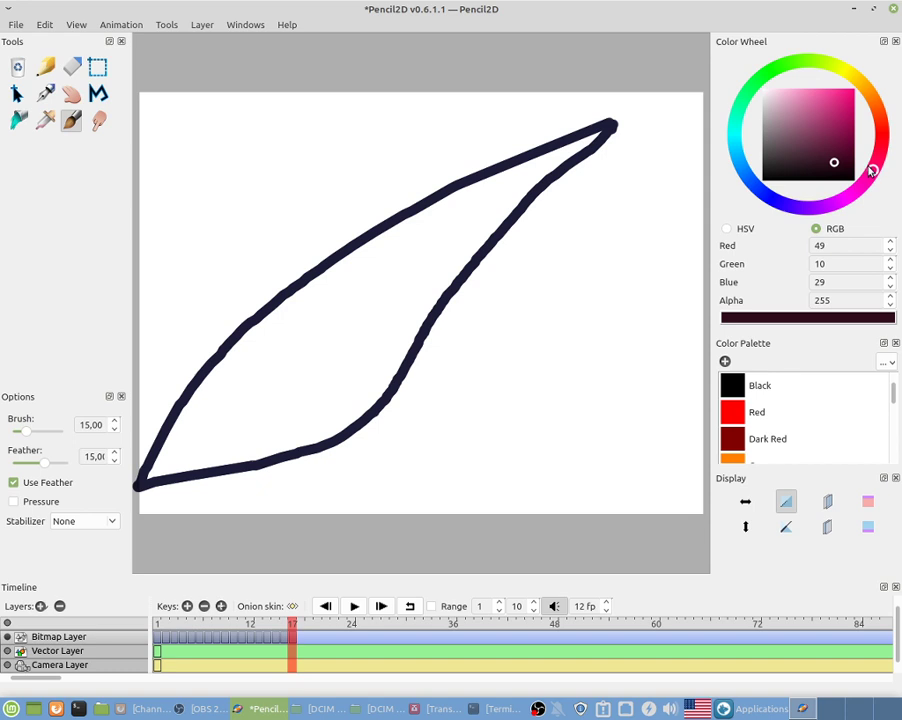
pyautogui.moveTo(872, 170); pyautogui.dragTo(877, 160)
pyautogui.moveTo(825, 165); pyautogui.dragTo(824, 102)
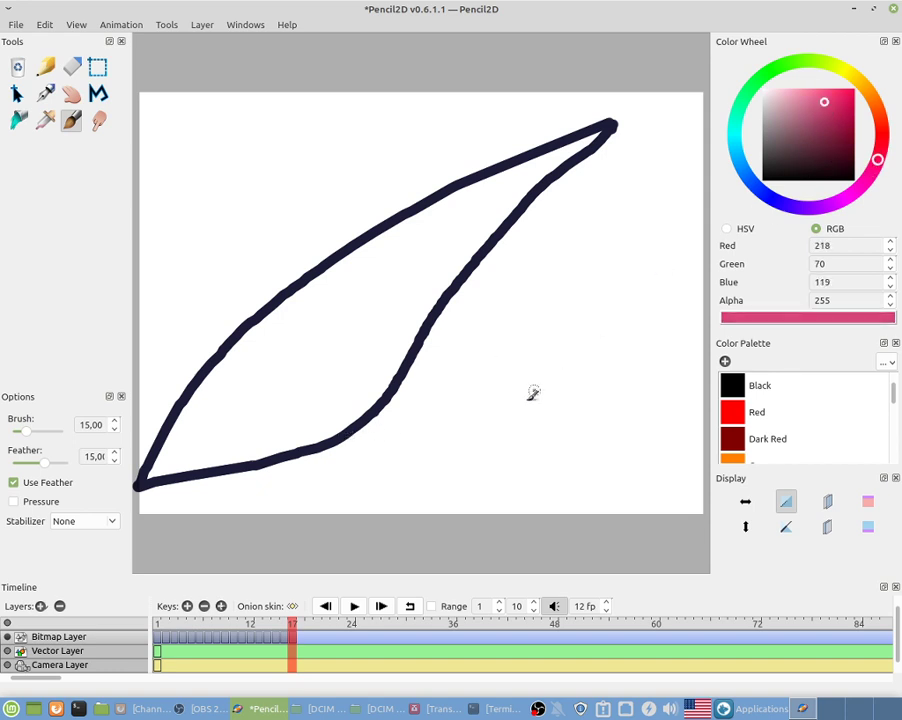
pyautogui.moveTo(429, 320)
pyautogui.mouseDown()
pyautogui.moveTo(421, 389)
pyautogui.moveTo(391, 422)
pyautogui.moveTo(315, 454)
pyautogui.moveTo(407, 384)
pyautogui.moveTo(432, 324)
pyautogui.moveTo(423, 386)
pyautogui.moveTo(367, 435)
pyautogui.mouseUp()
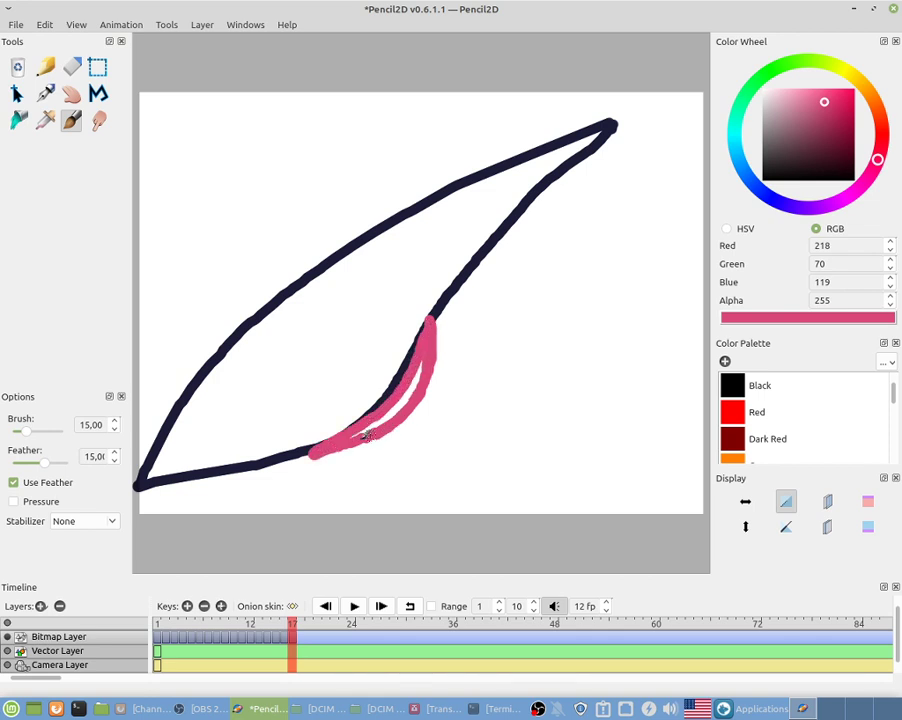
pyautogui.moveTo(426, 330)
pyautogui.mouseDown()
pyautogui.moveTo(412, 388)
pyautogui.moveTo(355, 432)
pyautogui.moveTo(305, 452)
pyautogui.moveTo(397, 419)
pyautogui.mouseUp()
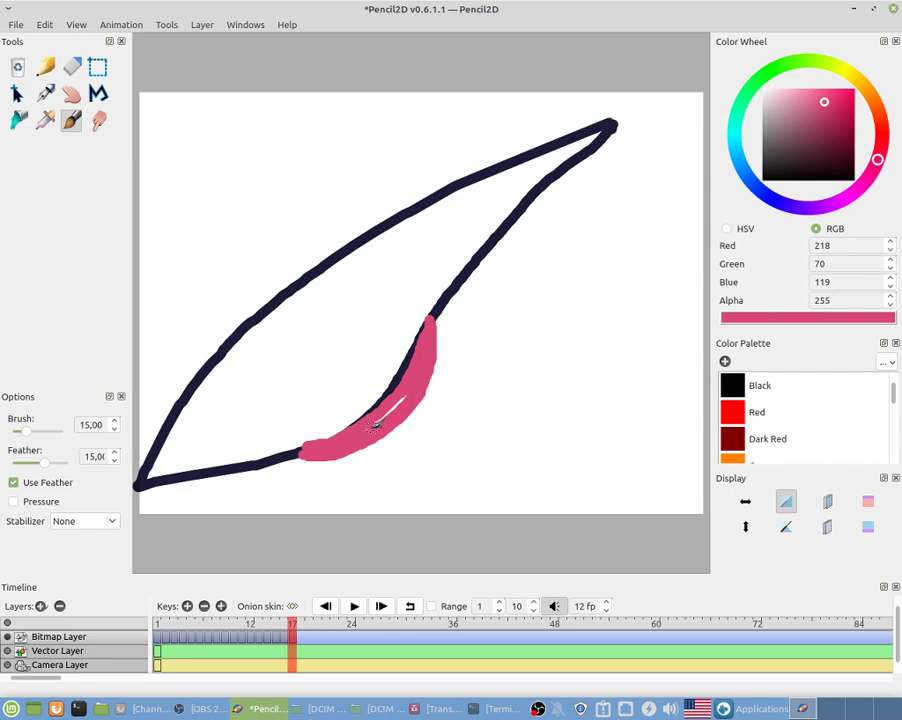
pyautogui.moveTo(430, 320)
pyautogui.mouseDown()
pyautogui.moveTo(436, 406)
pyautogui.moveTo(407, 444)
pyautogui.moveTo(352, 459)
pyautogui.moveTo(309, 454)
pyautogui.moveTo(371, 443)
pyautogui.moveTo(403, 418)
pyautogui.moveTo(344, 449)
pyautogui.moveTo(399, 424)
pyautogui.moveTo(434, 370)
pyautogui.moveTo(439, 421)
pyautogui.moveTo(397, 451)
pyautogui.mouseUp()
pyautogui.moveTo(320, 456); pyautogui.dragTo(293, 451)
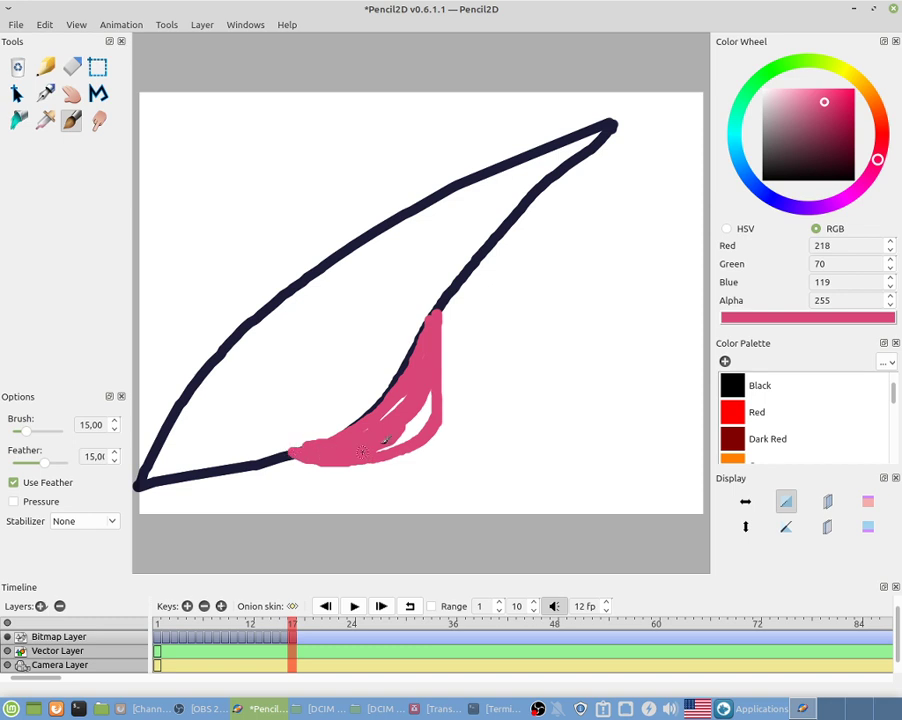
pyautogui.moveTo(362, 449)
pyautogui.mouseDown()
pyautogui.moveTo(393, 443)
pyautogui.moveTo(423, 403)
pyautogui.moveTo(439, 409)
pyautogui.moveTo(414, 439)
pyautogui.moveTo(389, 450)
pyautogui.moveTo(421, 404)
pyautogui.moveTo(417, 427)
pyautogui.moveTo(379, 448)
pyautogui.moveTo(429, 401)
pyautogui.moveTo(429, 440)
pyautogui.moveTo(366, 456)
pyautogui.mouseUp()
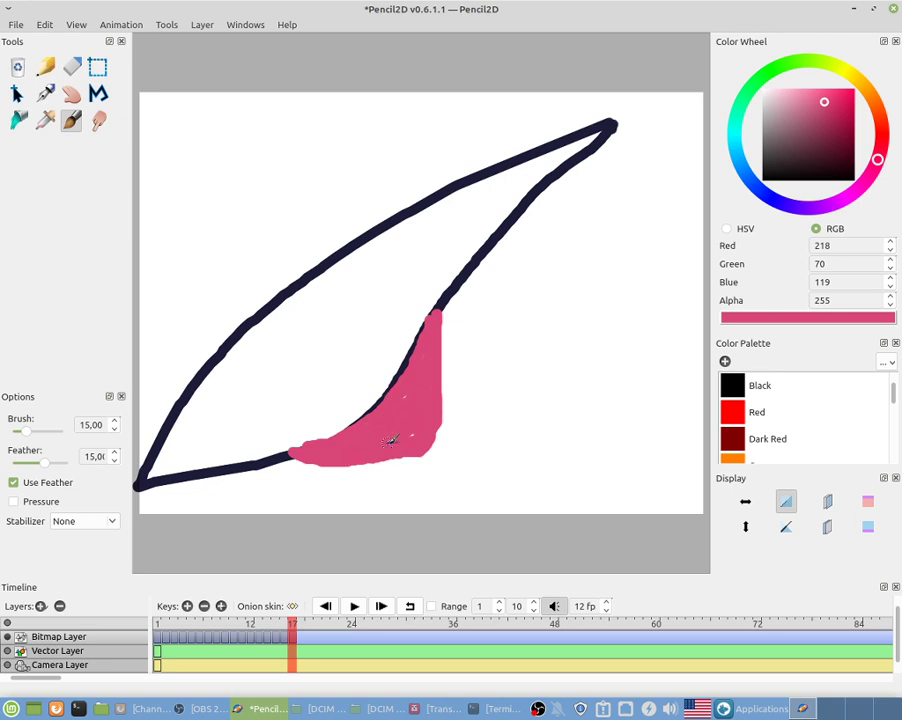
pyautogui.moveTo(424, 438)
pyautogui.mouseDown()
pyautogui.moveTo(448, 436)
pyautogui.moveTo(433, 449)
pyautogui.moveTo(449, 415)
pyautogui.moveTo(445, 330)
pyautogui.moveTo(494, 258)
pyautogui.moveTo(459, 299)
pyautogui.mouseUp()
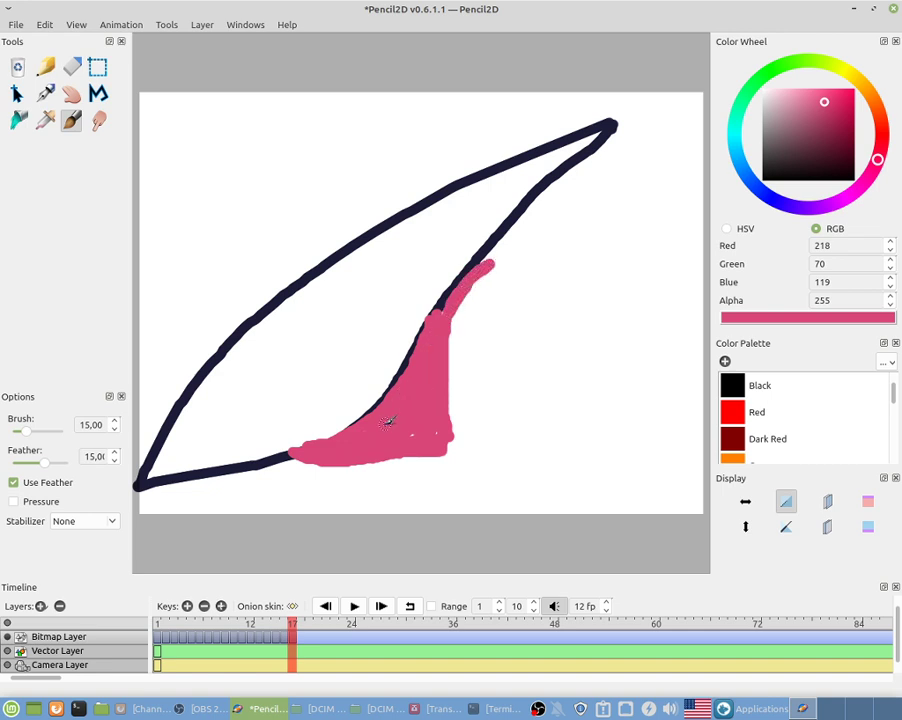
pyautogui.moveTo(432, 347)
pyautogui.mouseDown()
pyautogui.moveTo(471, 262)
pyautogui.moveTo(510, 232)
pyautogui.moveTo(427, 324)
pyautogui.moveTo(379, 410)
pyautogui.moveTo(270, 450)
pyautogui.moveTo(350, 464)
pyautogui.moveTo(450, 444)
pyautogui.moveTo(448, 325)
pyautogui.moveTo(463, 280)
pyautogui.moveTo(492, 240)
pyautogui.moveTo(540, 212)
pyautogui.moveTo(478, 270)
pyautogui.moveTo(506, 230)
pyautogui.moveTo(579, 180)
pyautogui.moveTo(563, 210)
pyautogui.mouseUp()
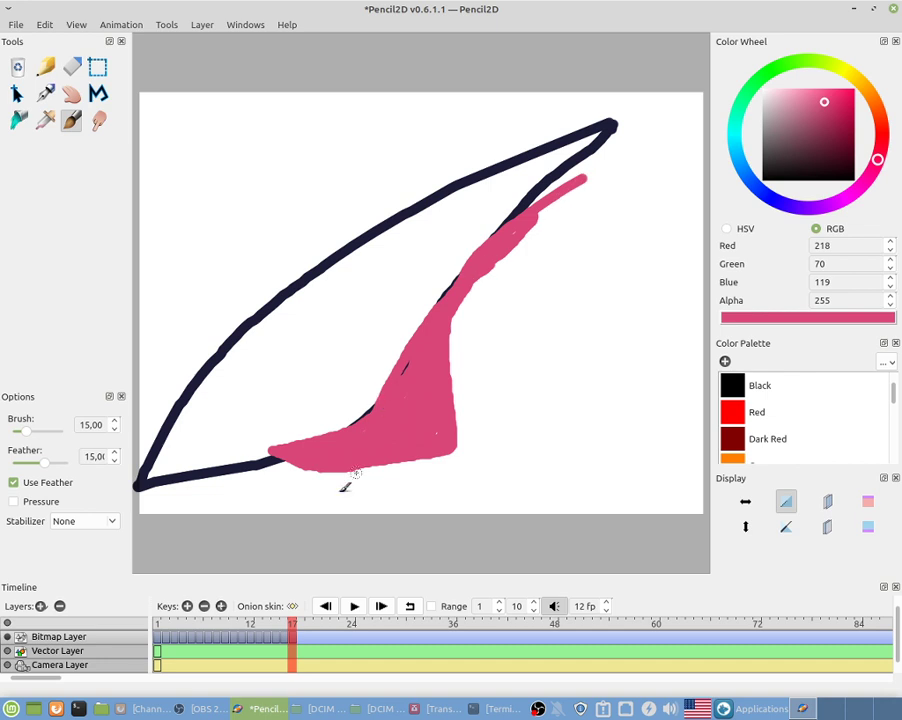
# - Play the animation from frame 1, then set the playback speed to 2 fps
pyautogui.click(155, 625)
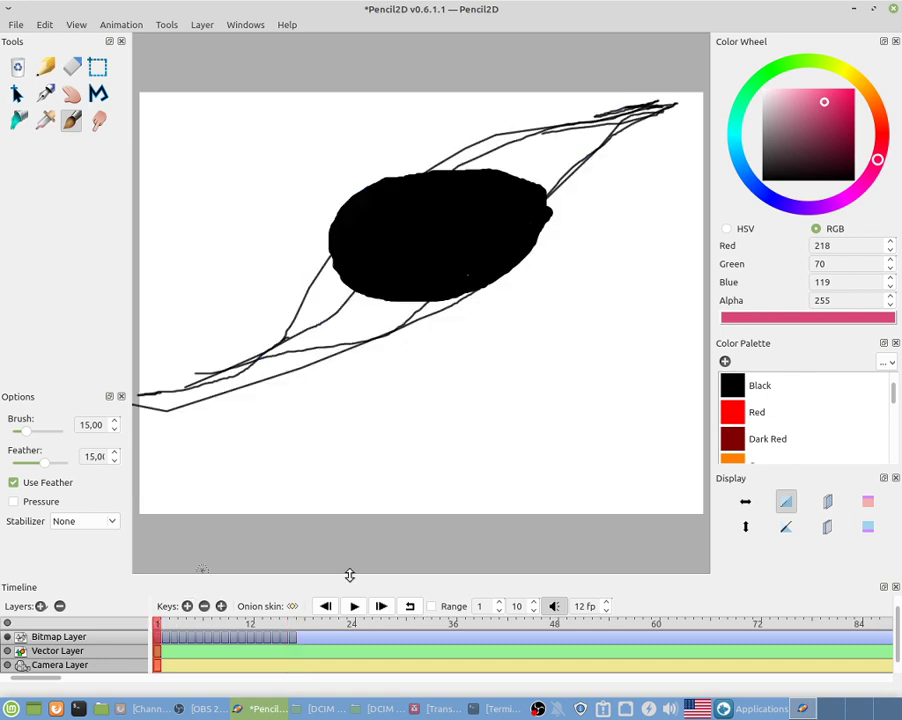
pyautogui.click(388, 606)
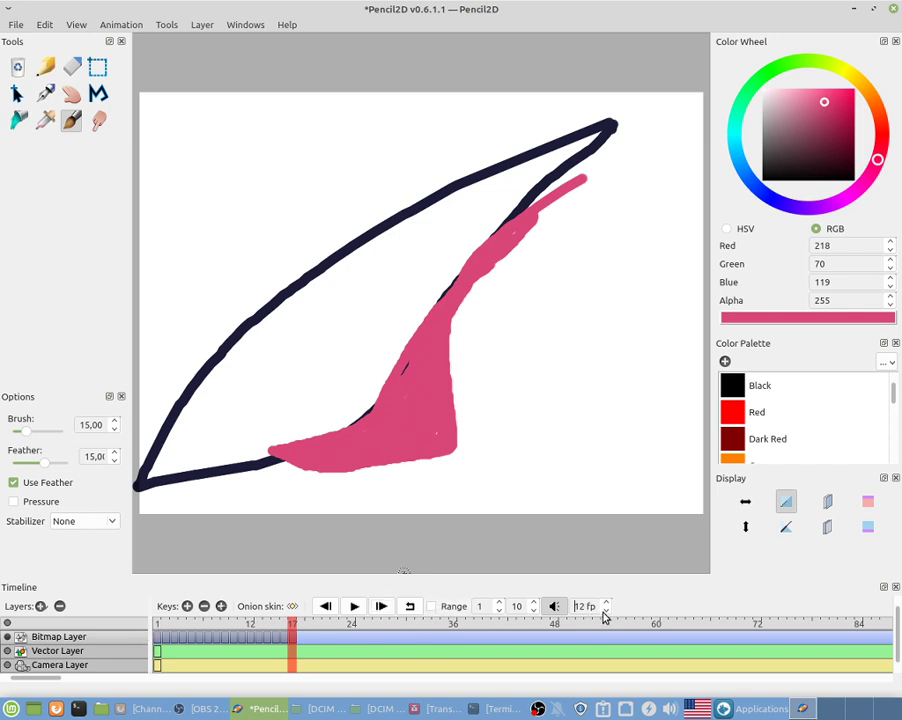
pyautogui.scroll(4, 606, 604)
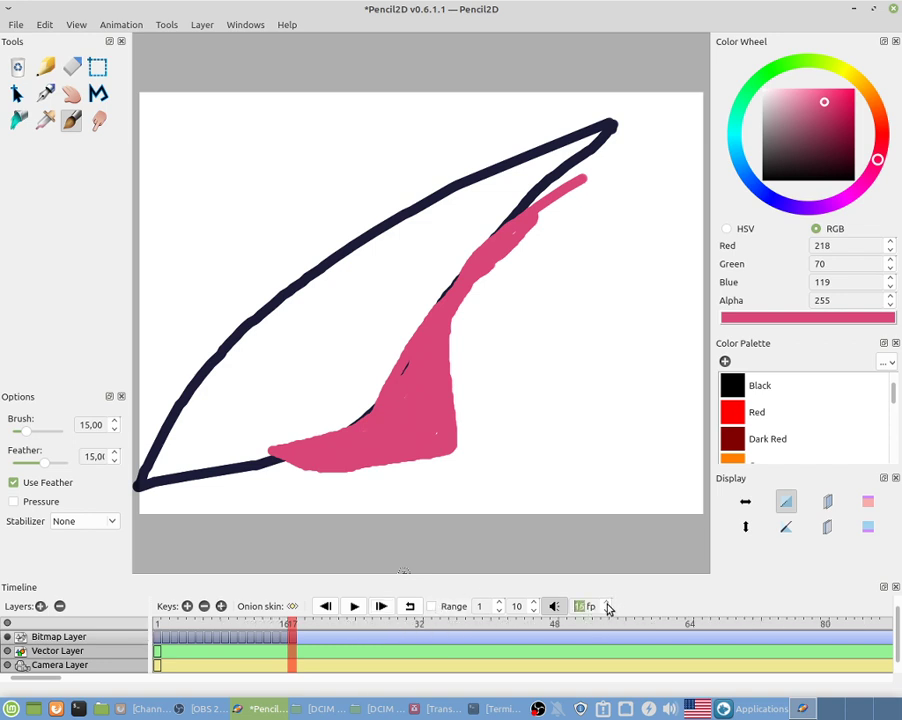
pyautogui.scroll(2, 606, 606)
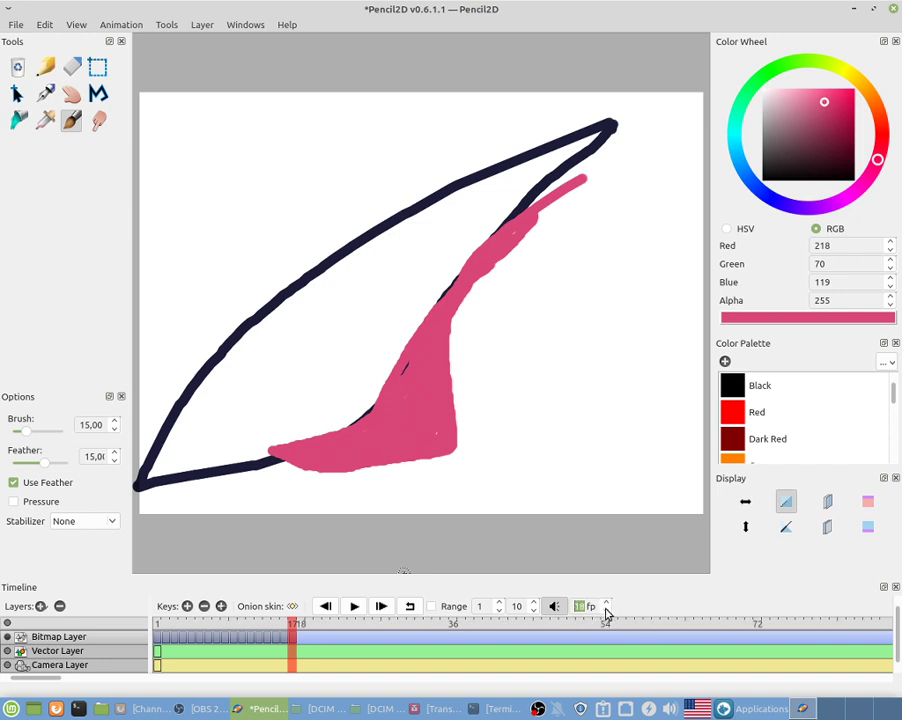
pyautogui.press('BackSpace')
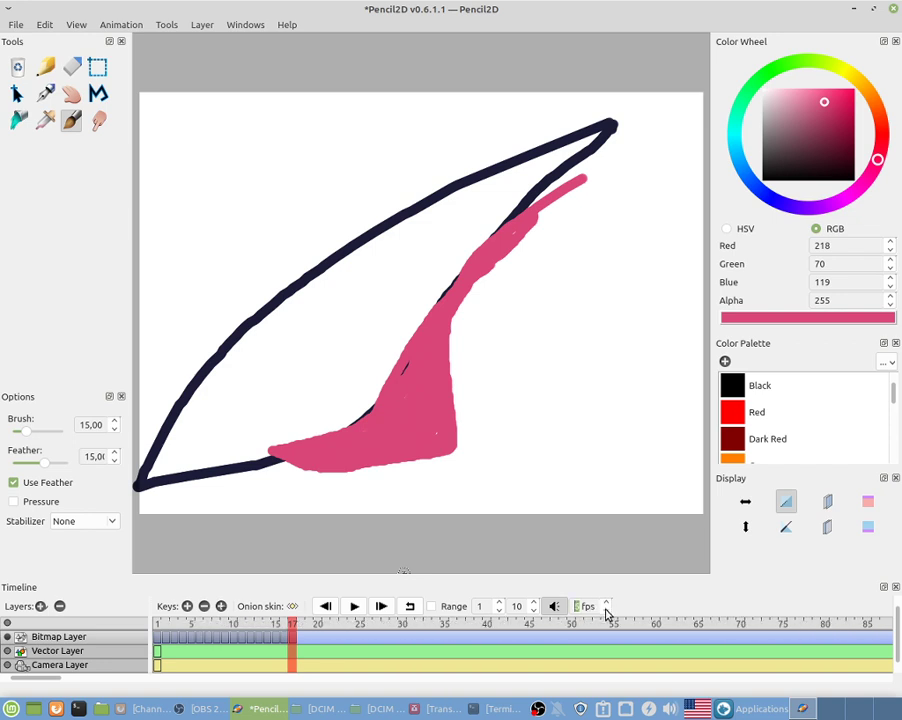
pyautogui.write('2')
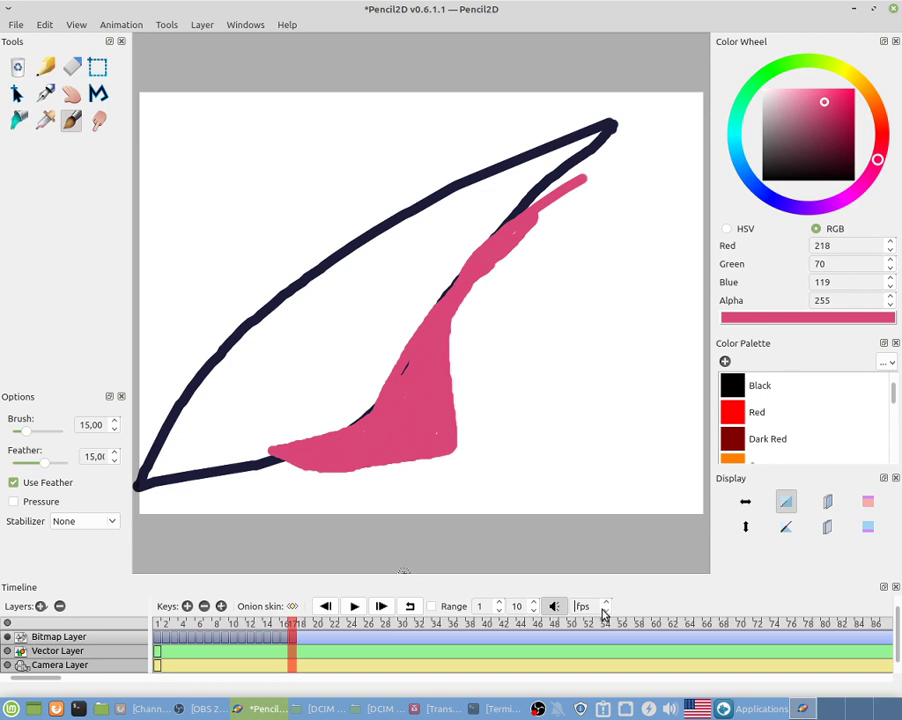
# - Play the animation twice from frame 1 at the slower speed
pyautogui.click(157, 622)
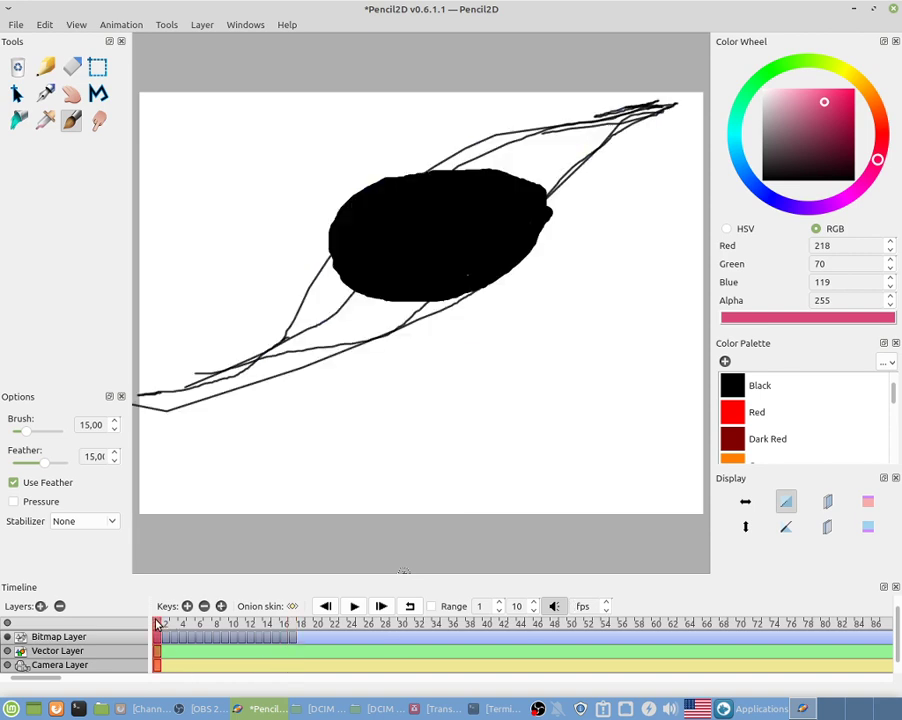
pyautogui.click(369, 611)
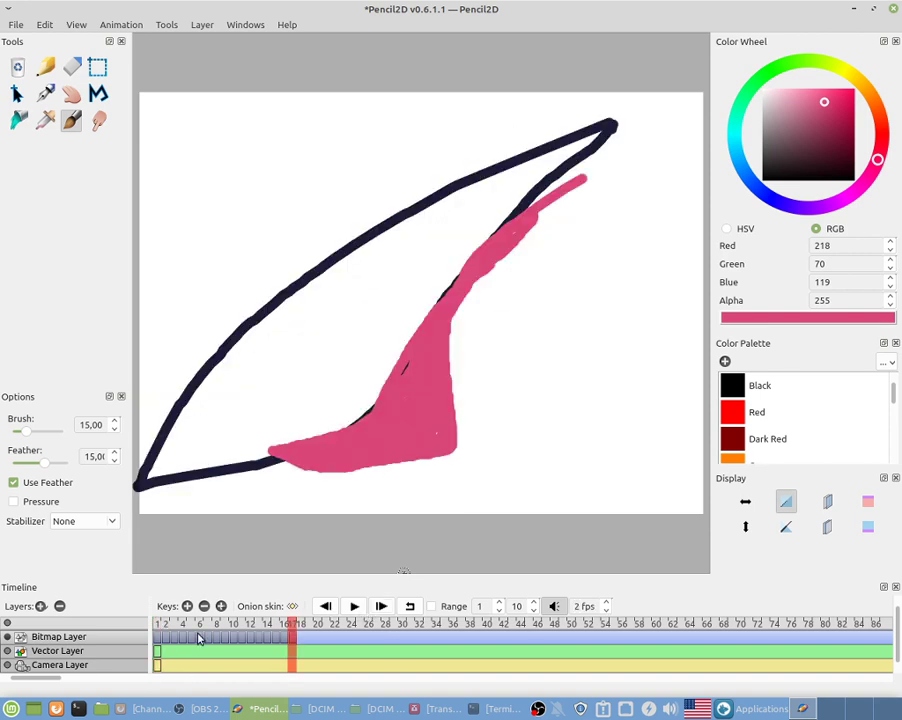
pyautogui.click(157, 622)
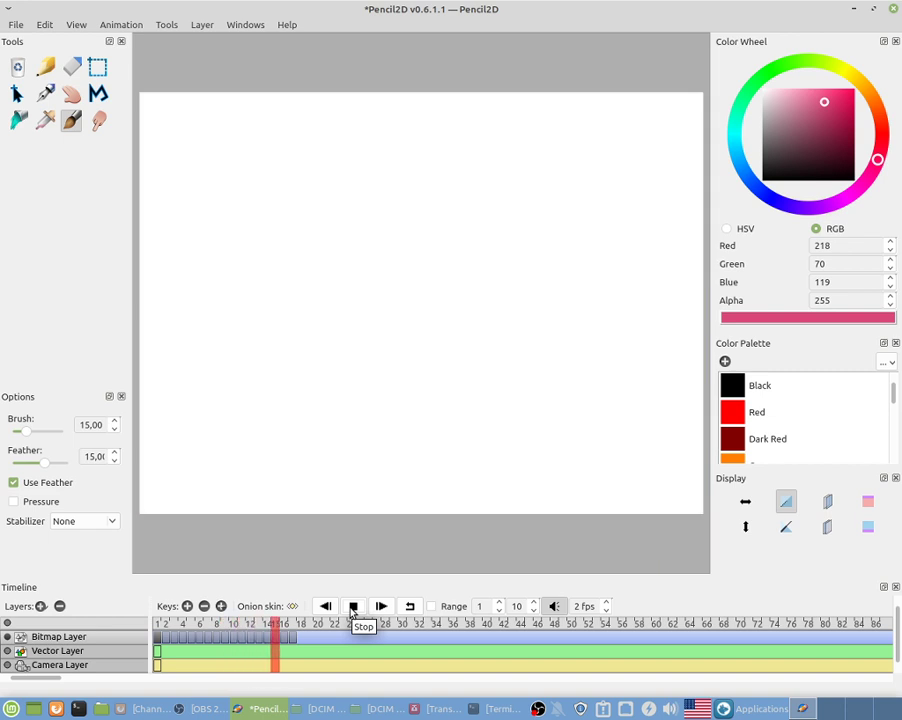
# - Make the bitmap layer active at frame 17 and add five empty keyframes, on frames 18 through 22
pyautogui.click(158, 652)
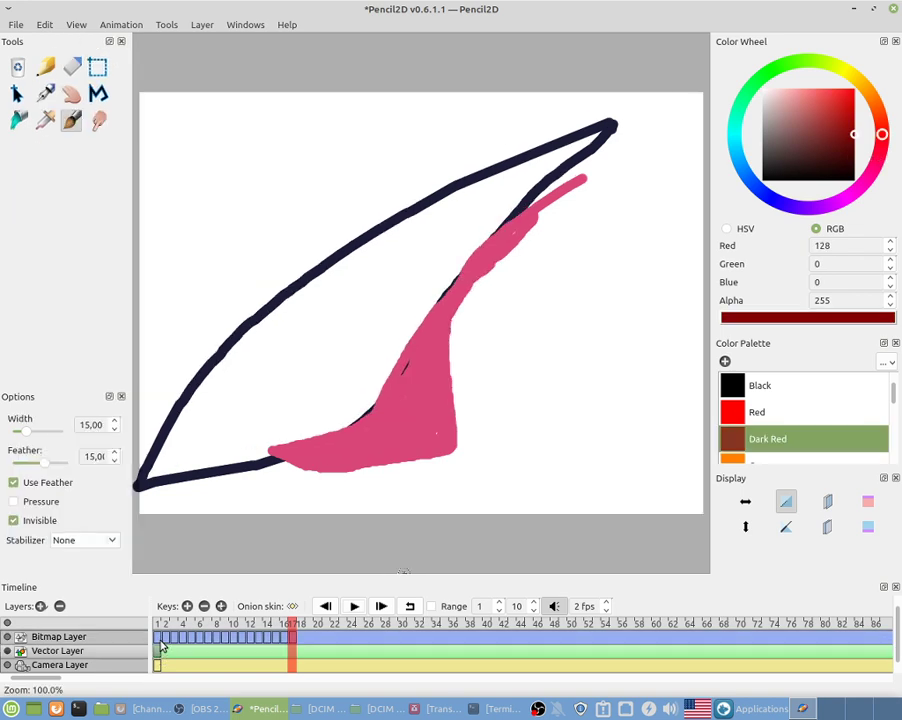
pyautogui.click(298, 645)
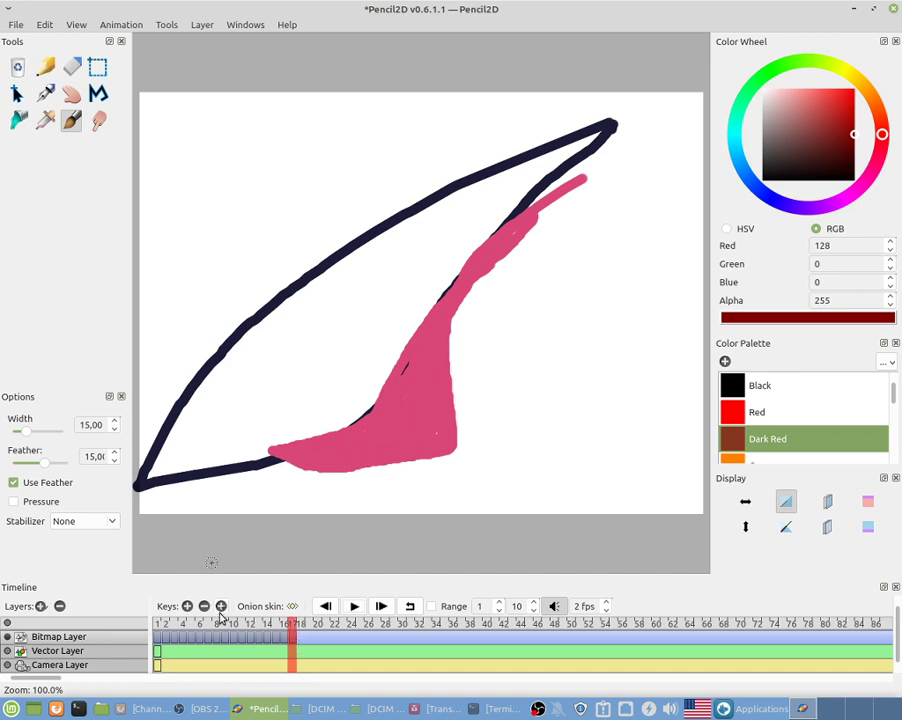
pyautogui.click(187, 607)
pyautogui.click(186, 607)
pyautogui.click(186, 607)
pyautogui.click(186, 607)
pyautogui.click(186, 607)
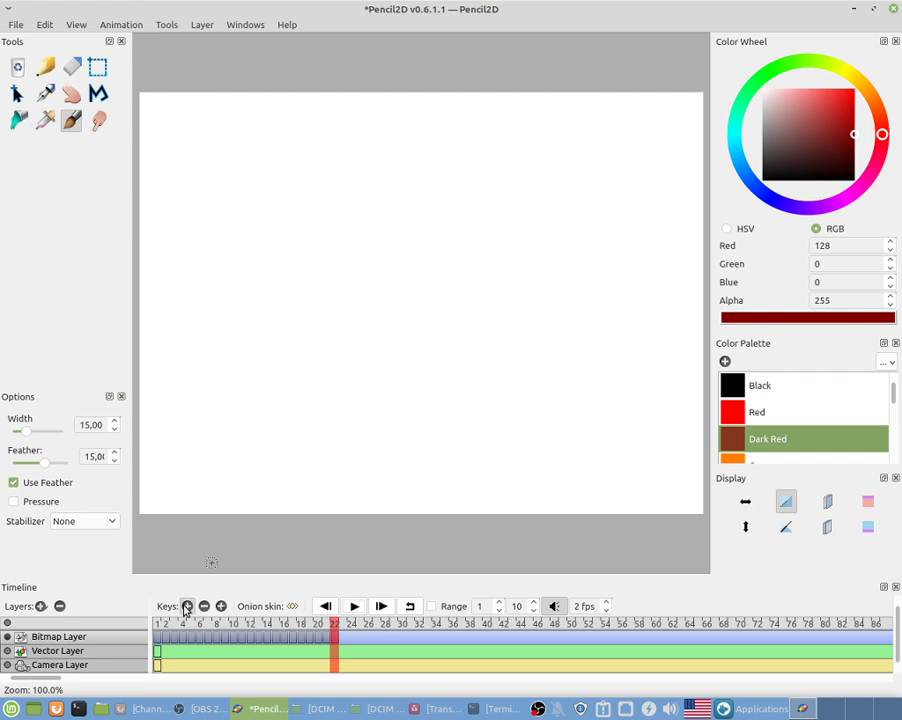
# - Add five more empty keyframes to the bitmap layer, on frames 23 through 27
pyautogui.click(186, 607)
pyautogui.click(222, 607)
pyautogui.click(222, 607)
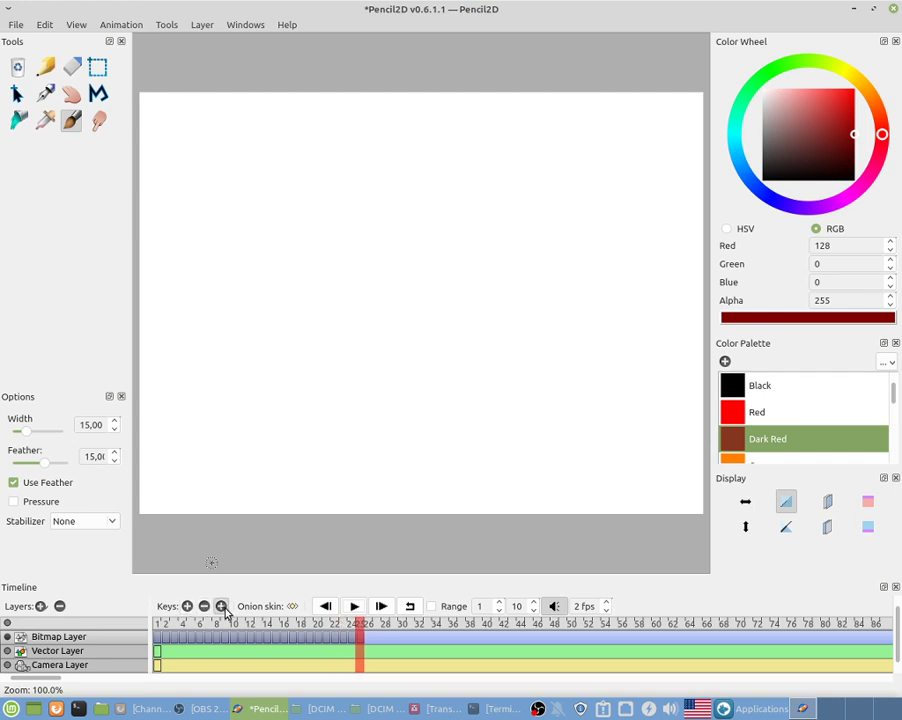
pyautogui.click(222, 607)
pyautogui.click(222, 607)
# - Remove the bitmap layer's last seven keyframes, frames 27 back through 21, and keep the animation open
pyautogui.click(204, 607)
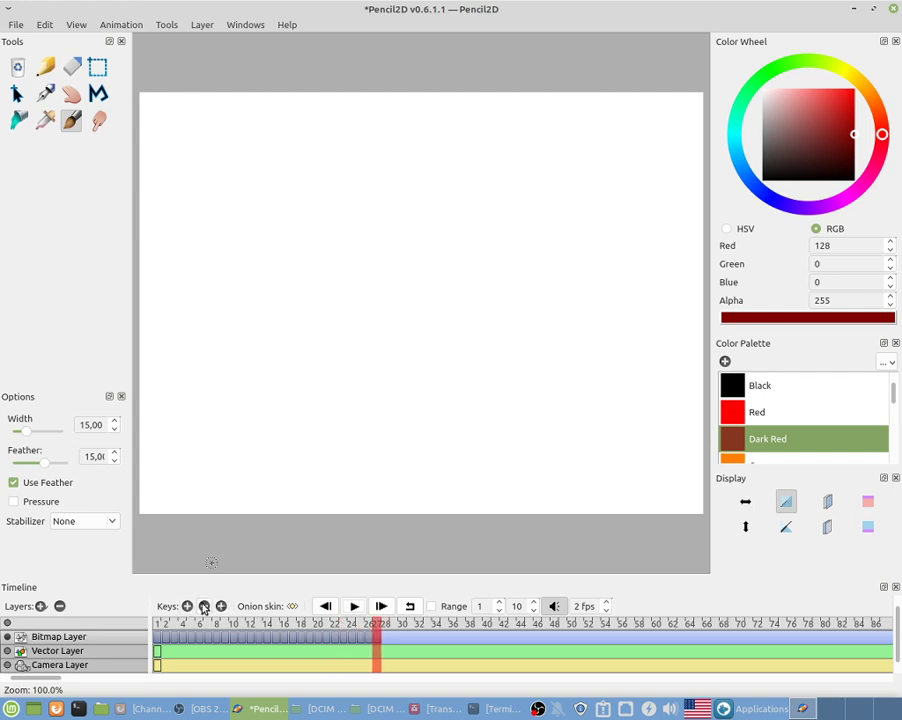
pyautogui.click(204, 607)
pyautogui.click(204, 607)
pyautogui.click(204, 607)
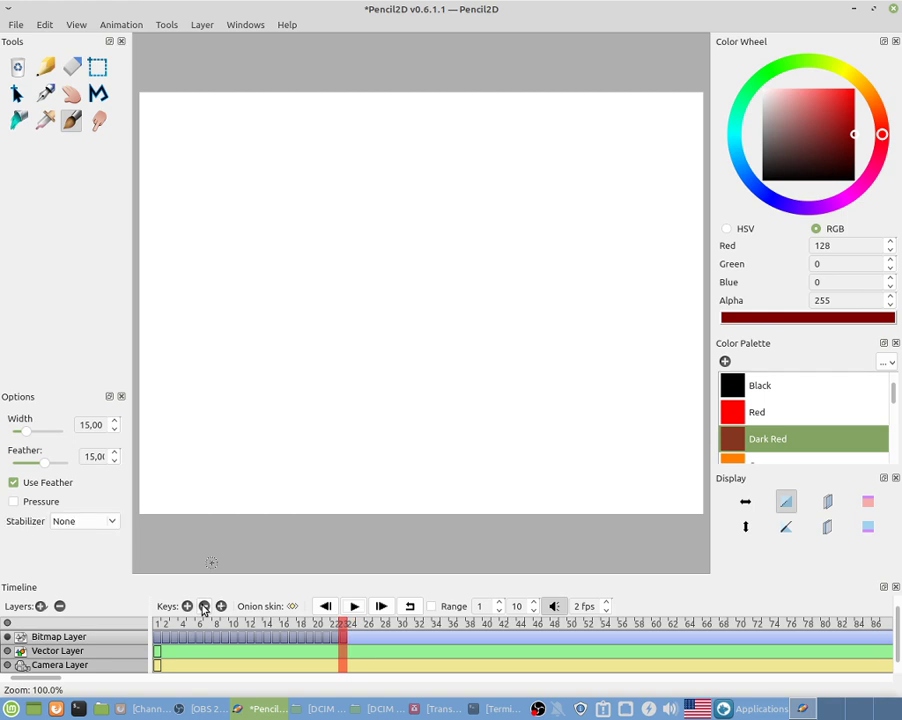
pyautogui.click(204, 607)
pyautogui.click(204, 607)
pyautogui.click(204, 607)
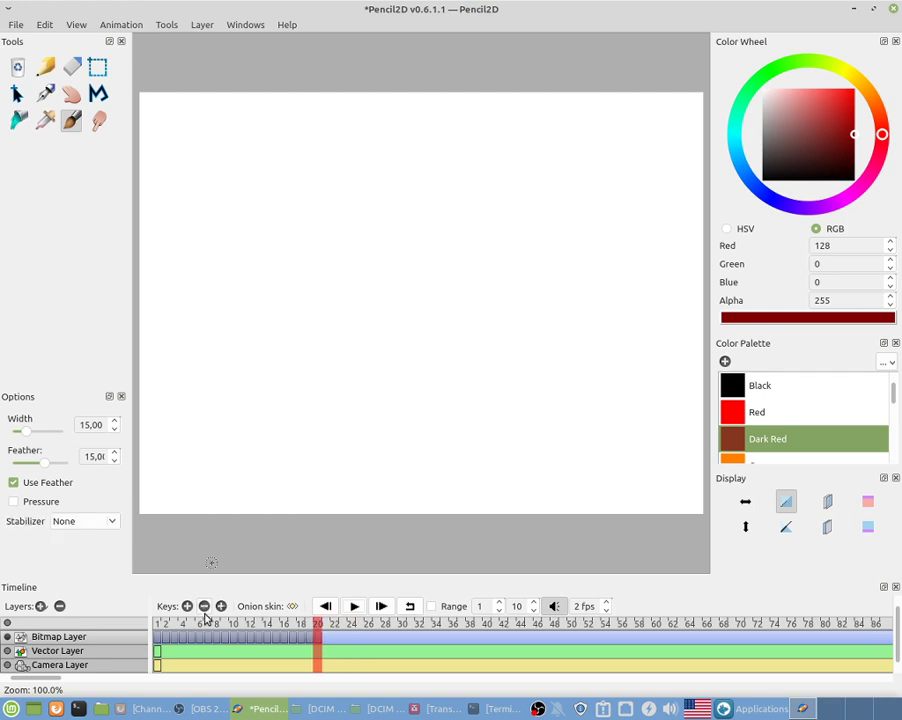
pyautogui.click(893, 8)
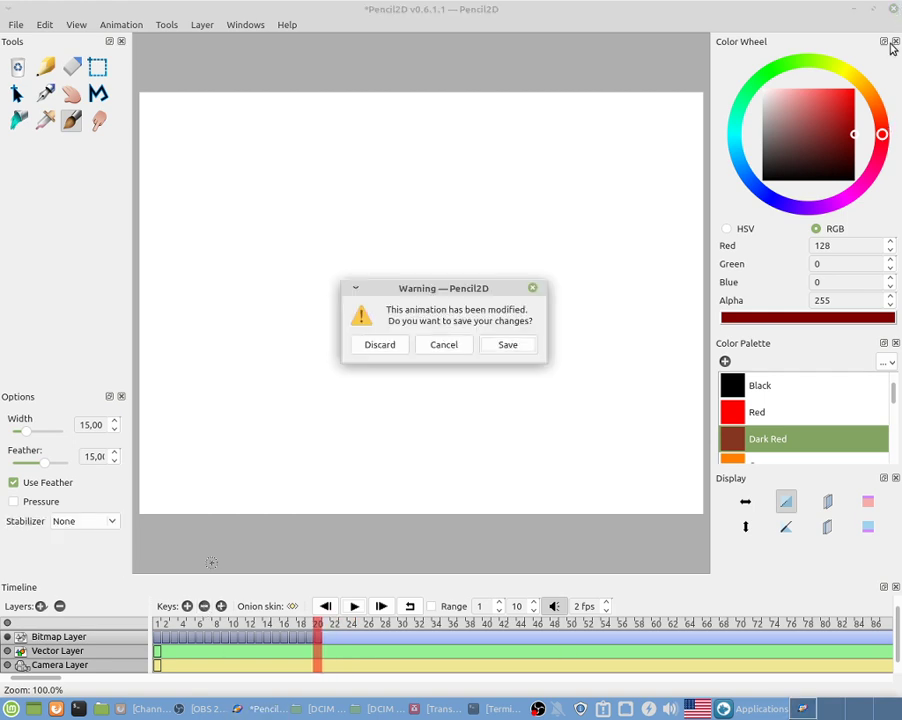
pyautogui.click(434, 346)
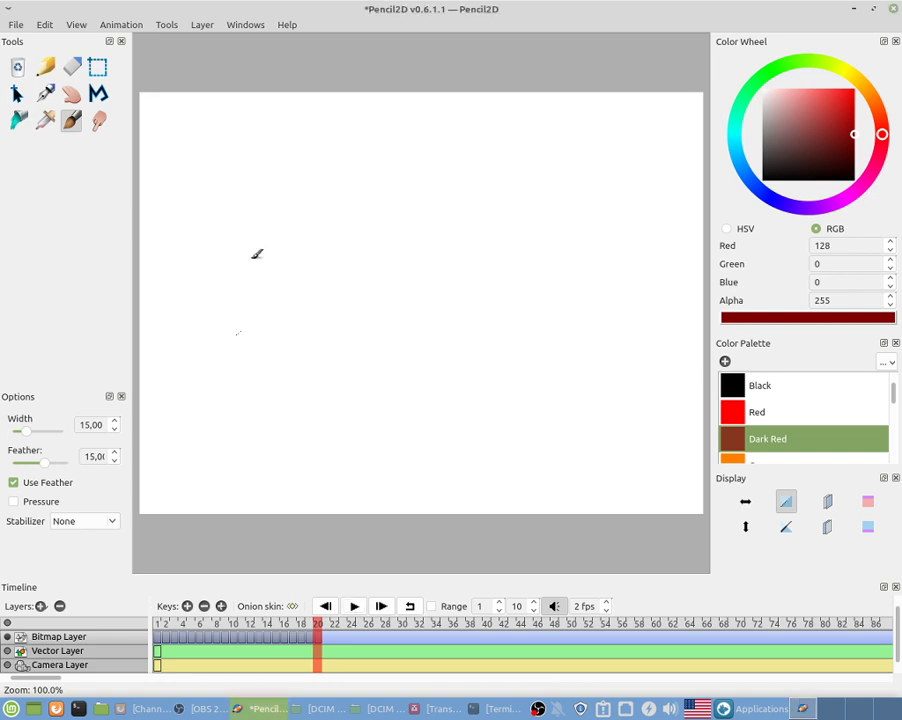
# - Paint the word BRAIN in large dark red brush letters on frame 20 and add long, roughly horizontal strokes across its lower part
pyautogui.moveTo(252, 134)
pyautogui.mouseDown()
pyautogui.moveTo(164, 446)
pyautogui.moveTo(352, 292)
pyautogui.moveTo(166, 326)
pyautogui.moveTo(360, 483)
pyautogui.mouseUp()
pyautogui.moveTo(183, 453); pyautogui.dragTo(133, 440)
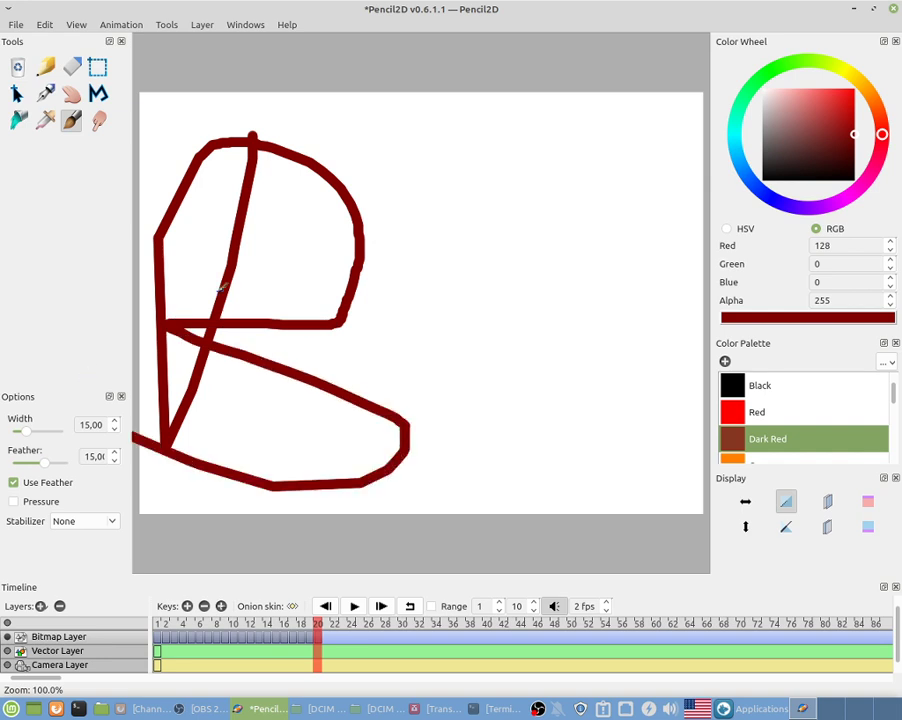
pyautogui.click(400, 344)
pyautogui.moveTo(426, 150)
pyautogui.mouseDown()
pyautogui.moveTo(418, 345)
pyautogui.moveTo(508, 74)
pyautogui.moveTo(645, 205)
pyautogui.moveTo(322, 440)
pyautogui.moveTo(378, 478)
pyautogui.mouseUp()
pyautogui.moveTo(457, 530)
pyautogui.mouseDown()
pyautogui.moveTo(483, 435)
pyautogui.moveTo(566, 475)
pyautogui.mouseUp()
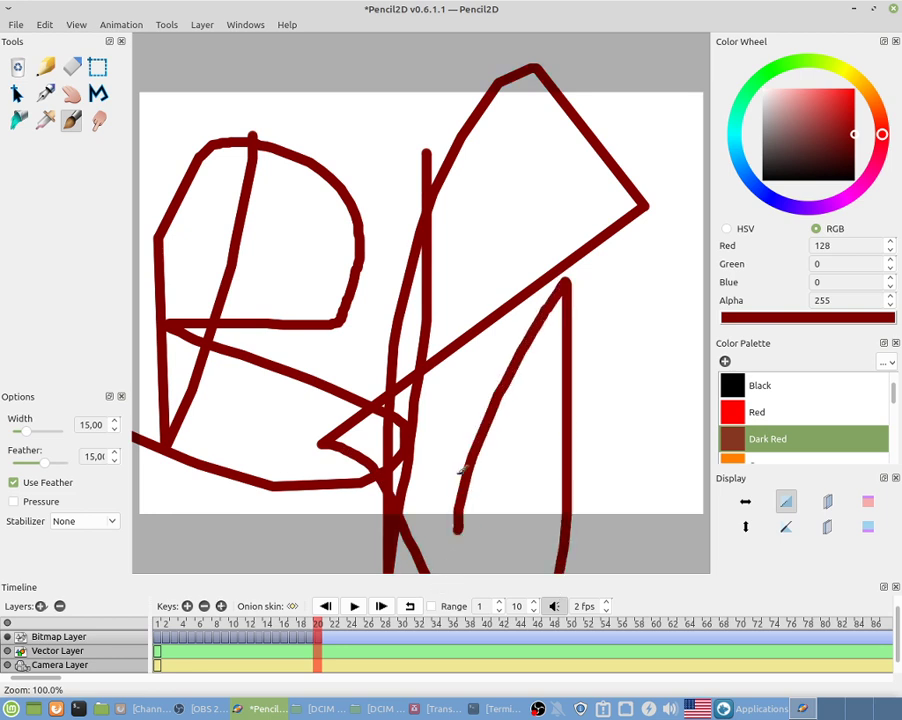
pyautogui.moveTo(457, 472); pyautogui.dragTo(562, 455)
pyautogui.moveTo(604, 330)
pyautogui.mouseDown()
pyautogui.moveTo(598, 500)
pyautogui.moveTo(576, 572)
pyautogui.mouseUp()
pyautogui.moveTo(636, 298); pyautogui.dragTo(628, 570)
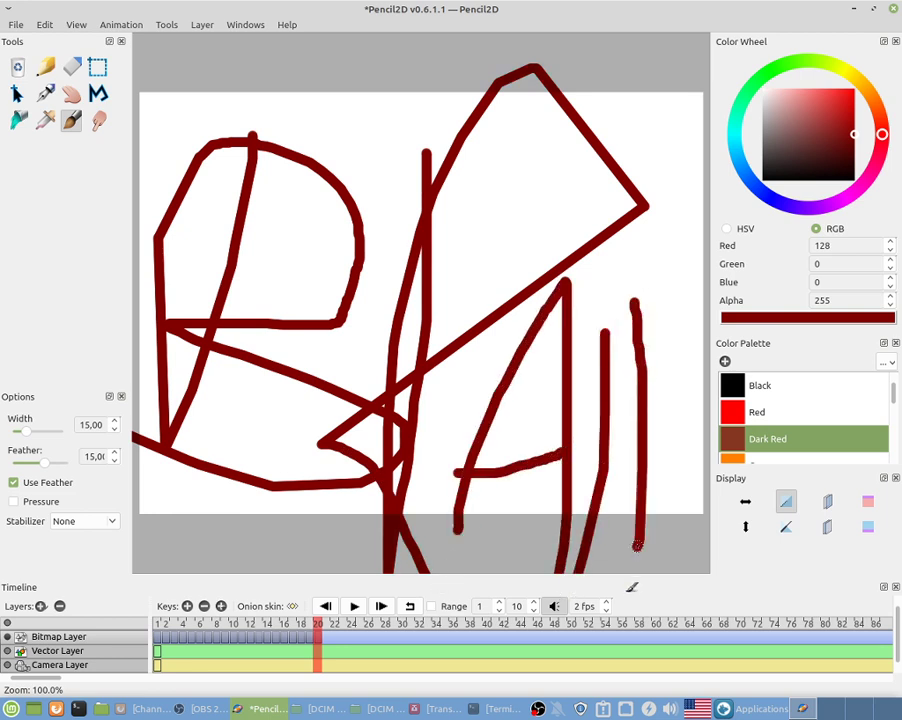
pyautogui.moveTo(638, 296)
pyautogui.mouseDown()
pyautogui.moveTo(686, 512)
pyautogui.moveTo(676, 536)
pyautogui.moveTo(712, 188)
pyautogui.mouseUp()
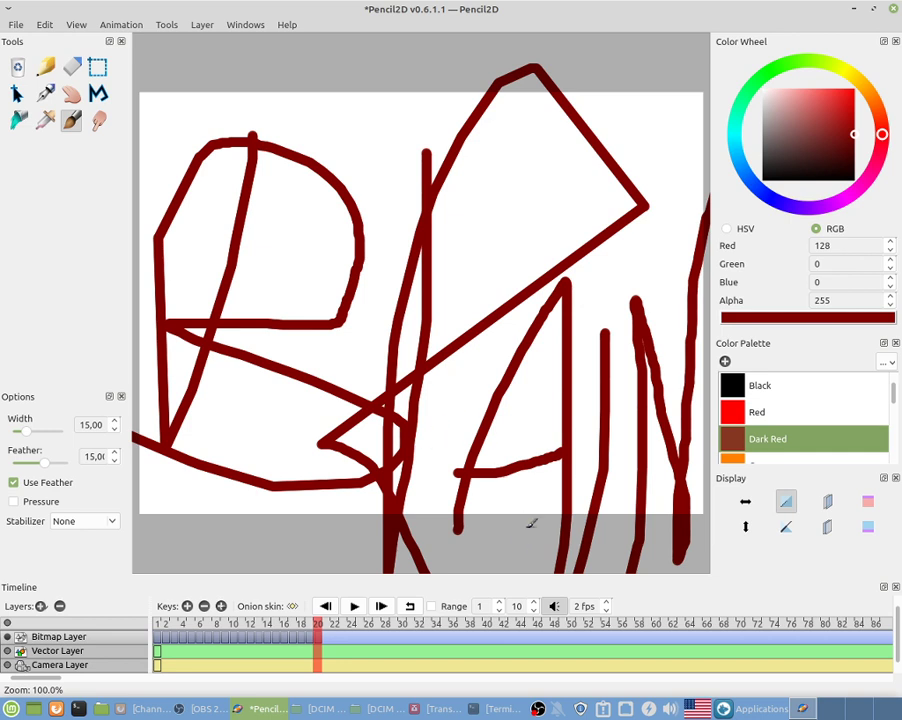
pyautogui.moveTo(588, 483)
pyautogui.mouseDown()
pyautogui.moveTo(150, 486)
pyautogui.moveTo(712, 430)
pyautogui.mouseUp()
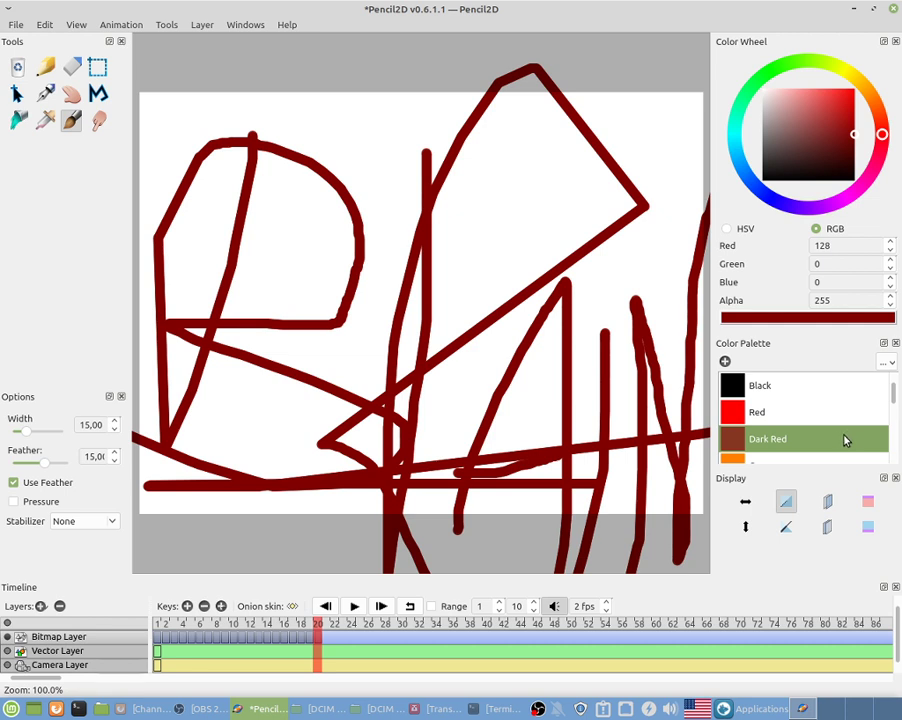
pyautogui.moveTo(450, 481)
pyautogui.mouseDown()
pyautogui.moveTo(638, 483)
pyautogui.moveTo(673, 446)
pyautogui.moveTo(670, 410)
pyautogui.moveTo(637, 457)
pyautogui.mouseUp()
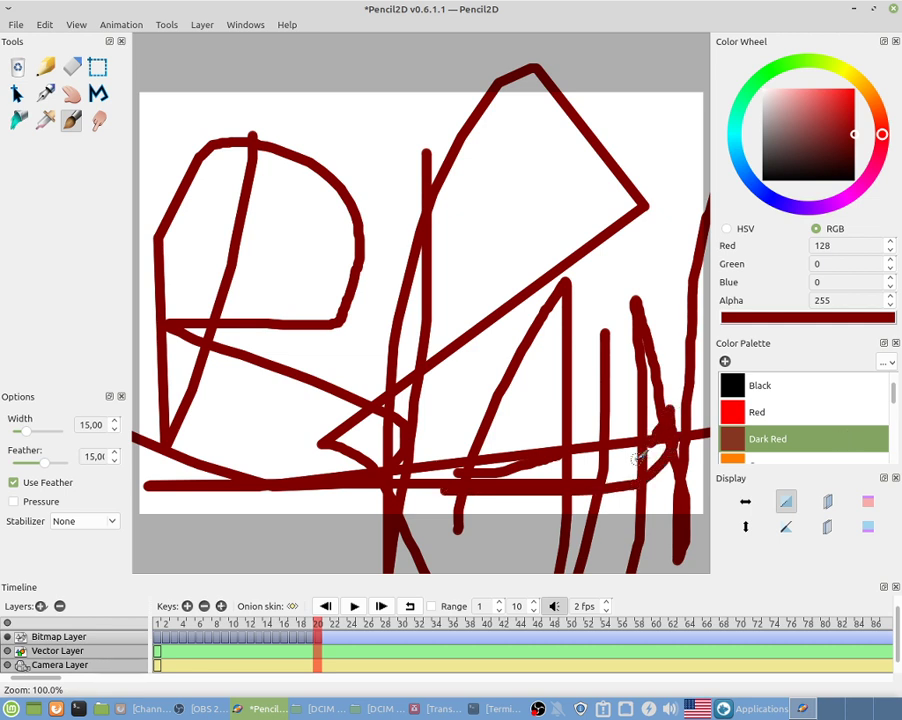